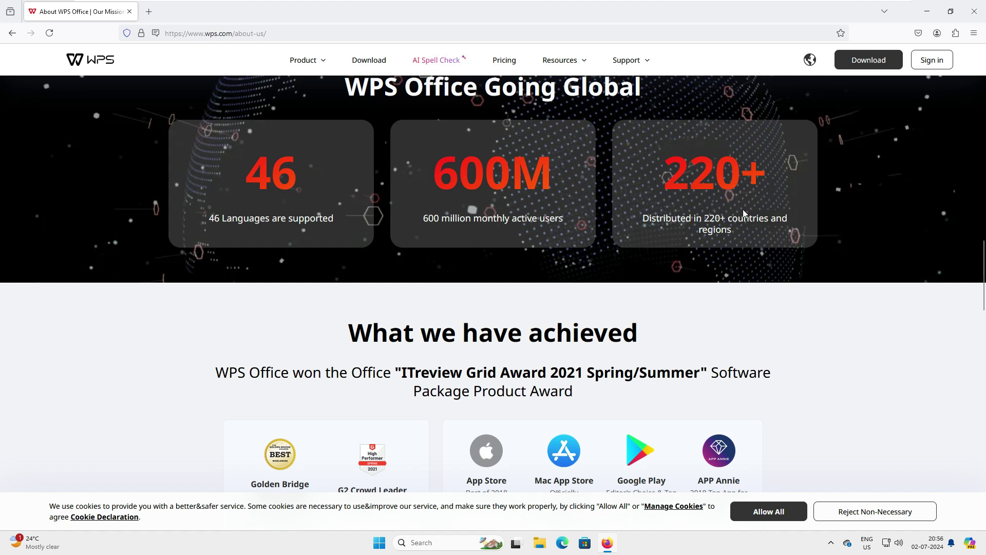
Look through the achievements, customers and news sections of the WPS about page.
scroll(761, 255, "down", 4)
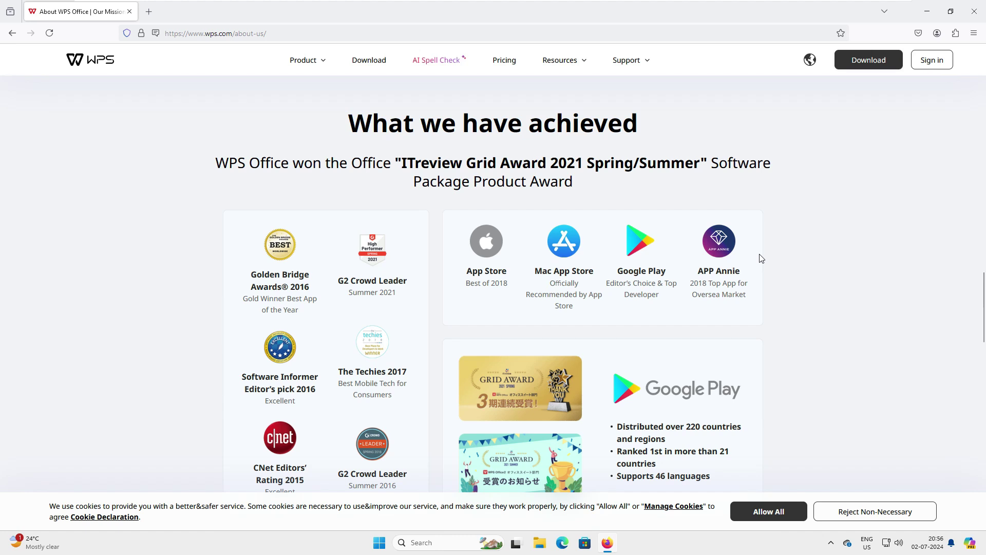
scroll(761, 258, "down", 2)
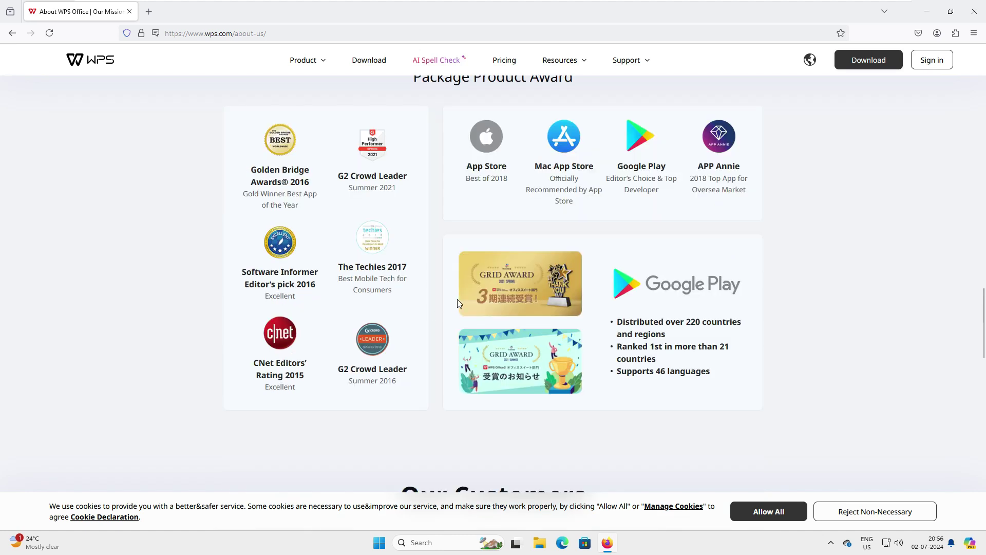
scroll(457, 302, "down", 7)
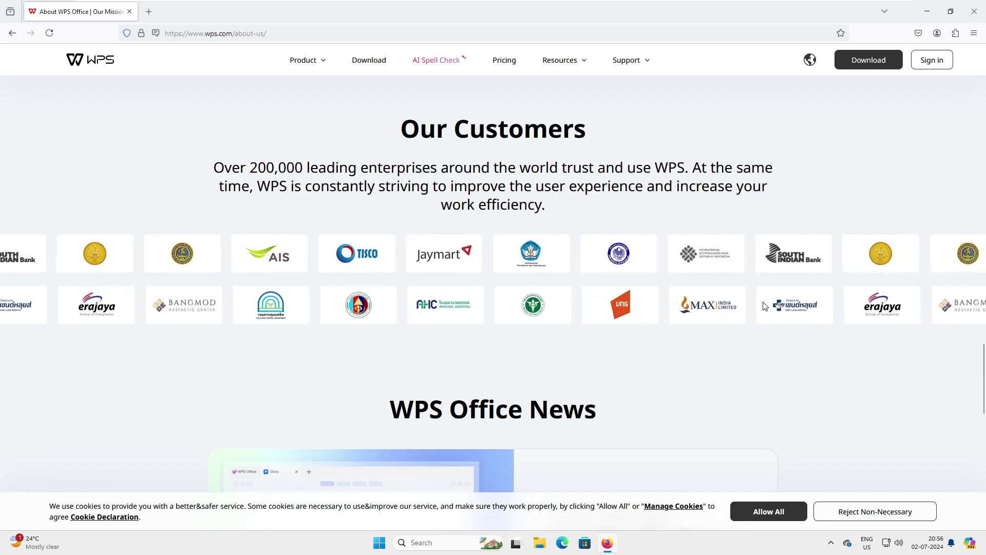
scroll(764, 307, "down", 3)
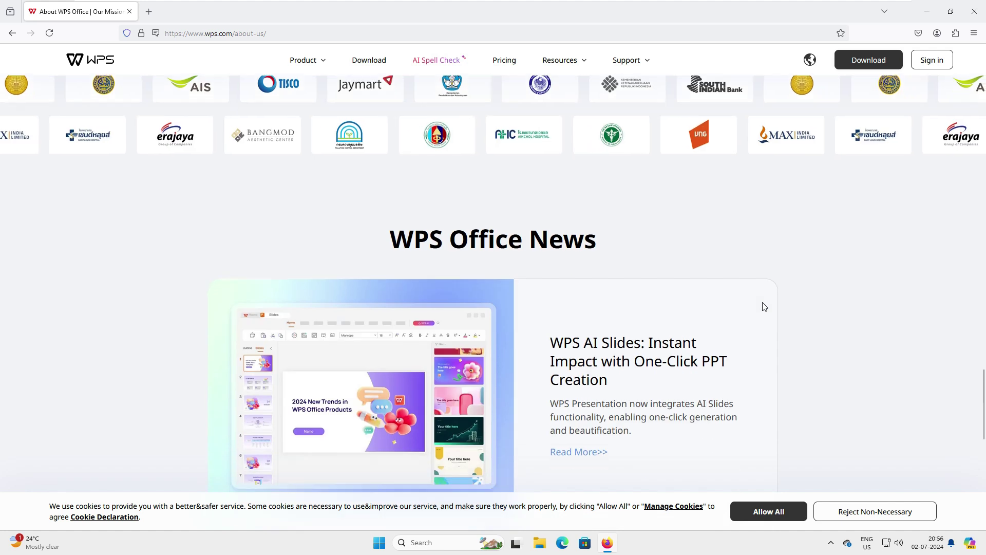
scroll(764, 307, "down", 3)
scroll(764, 307, "down", 3)
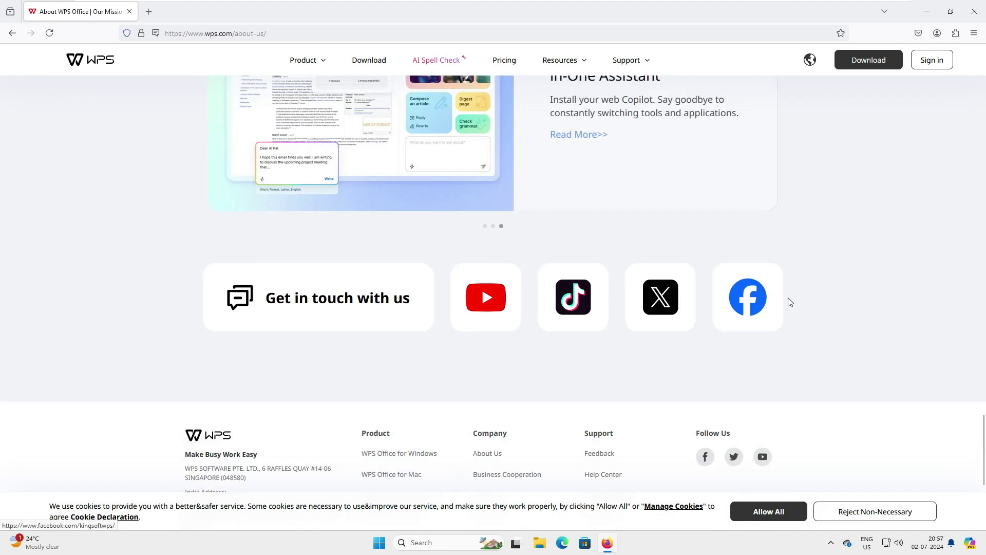
scroll(798, 272, "up", 18)
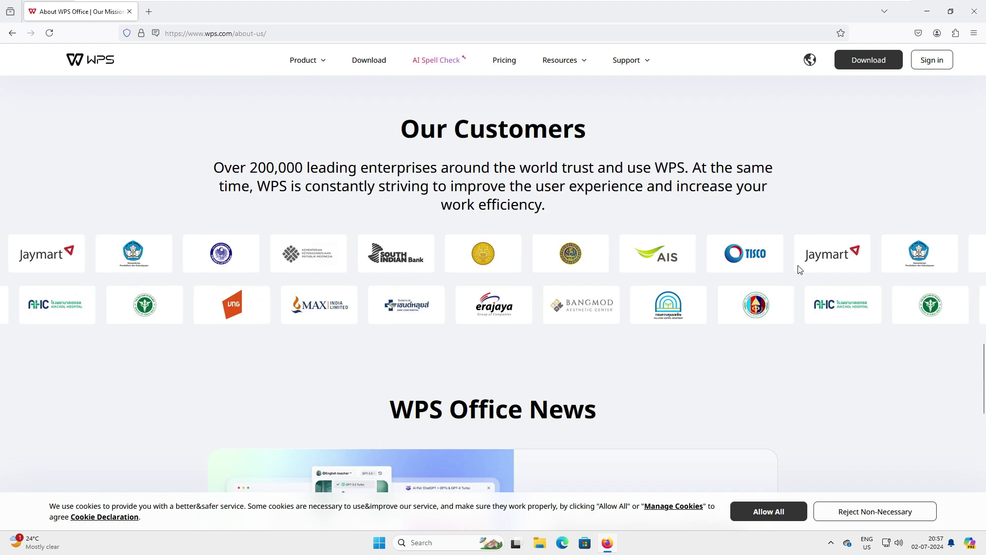
Download the WPS Office installer and run it from the Downloads folder.
left_click(869, 60)
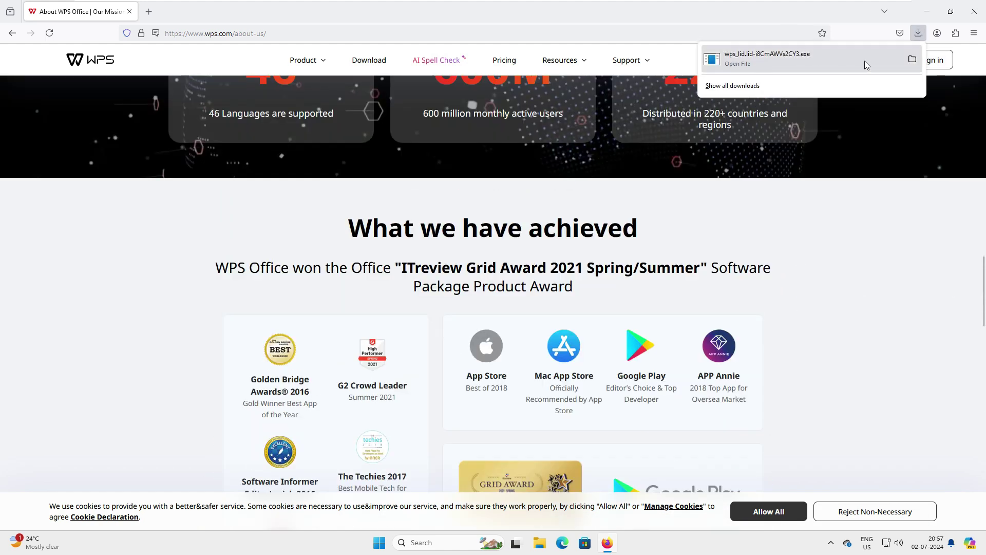
left_click(912, 59)
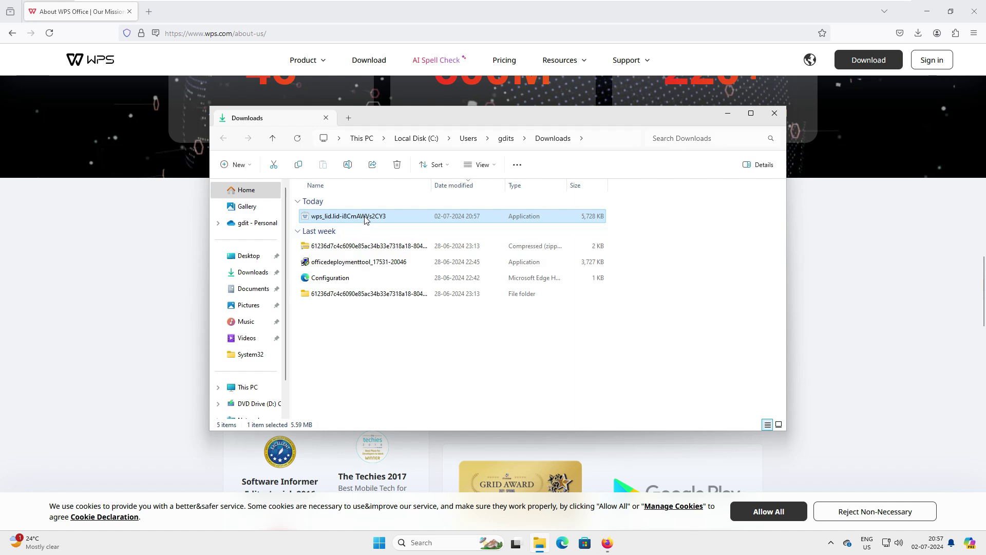
key("Return")
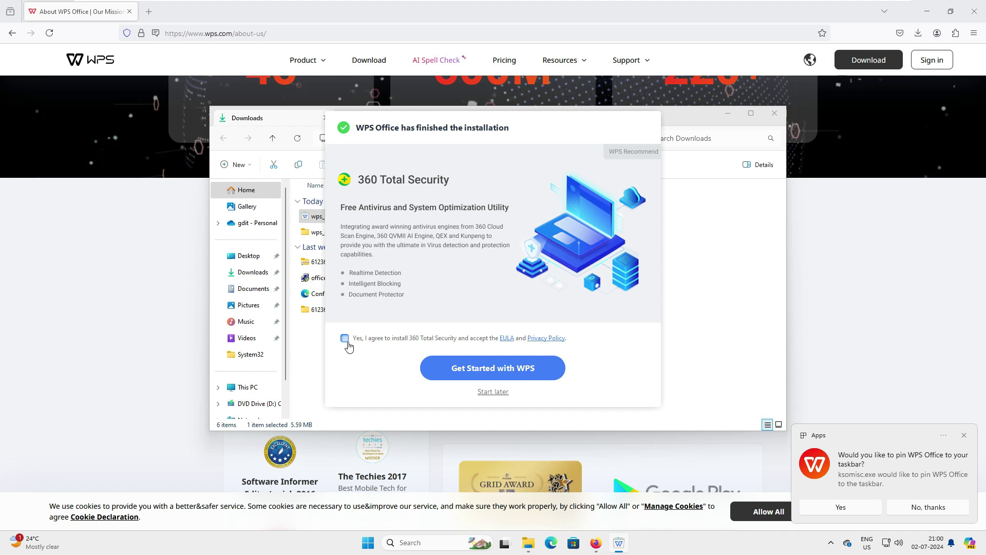
Finish the installation with the start postponed and 360 Total Security declined, and clear the Downloads and browser windows from the desktop.
left_click(492, 392)
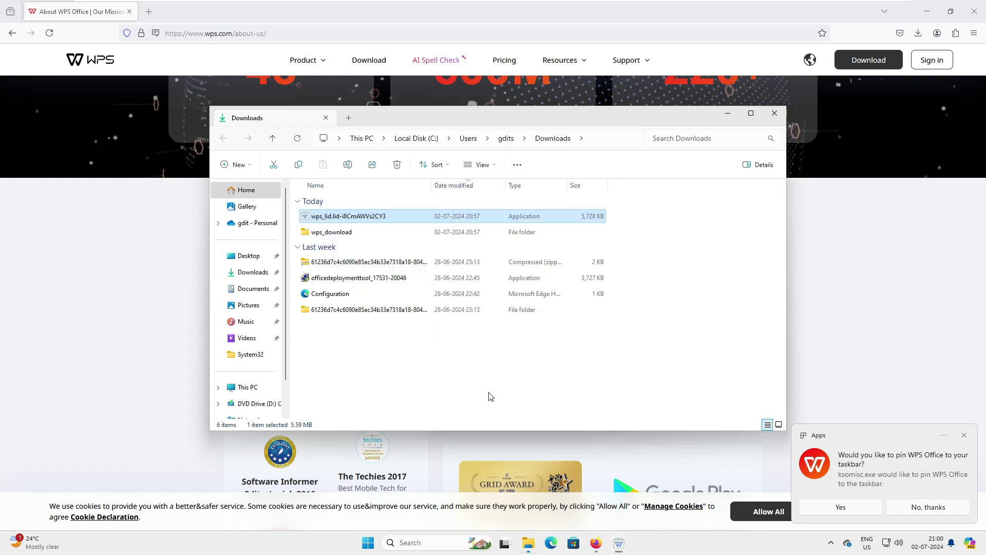
left_click(772, 120)
left_click(928, 12)
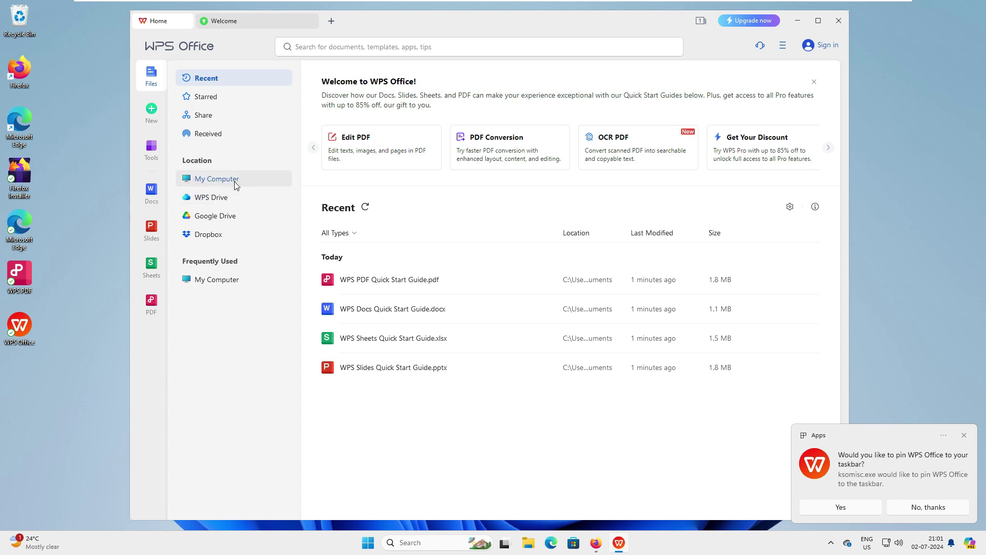
Create a blank Docs document in WPS Office and close the program window.
left_click(151, 196)
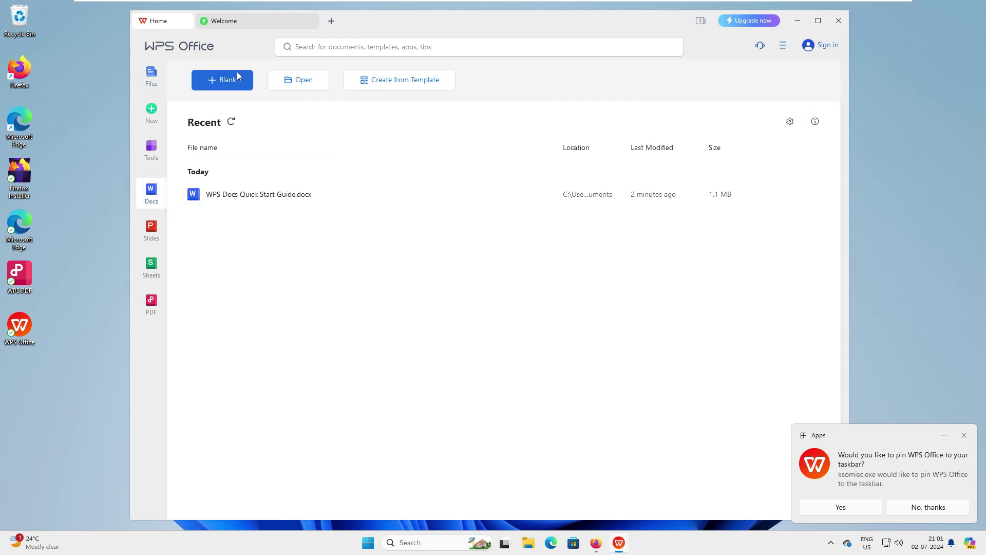
left_click(224, 81)
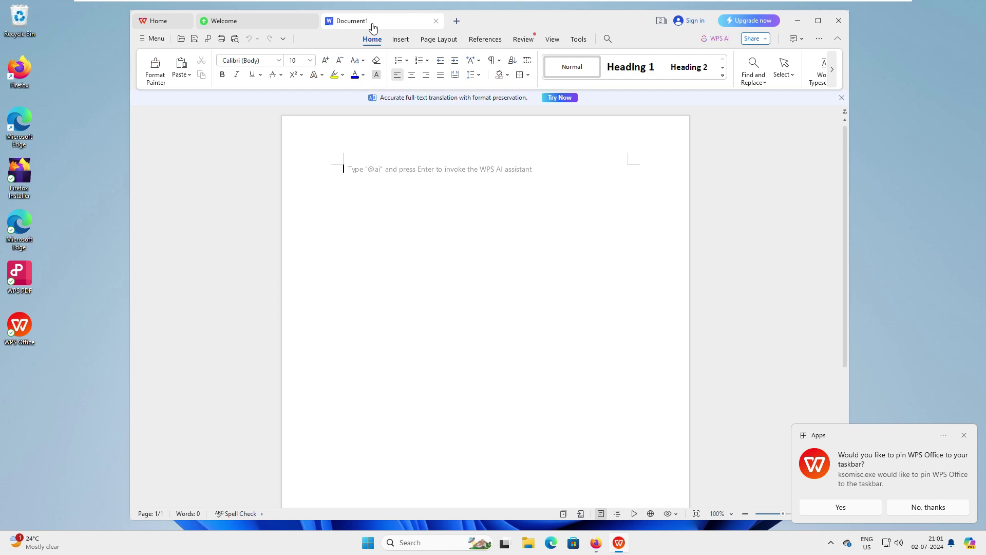
left_click(838, 21)
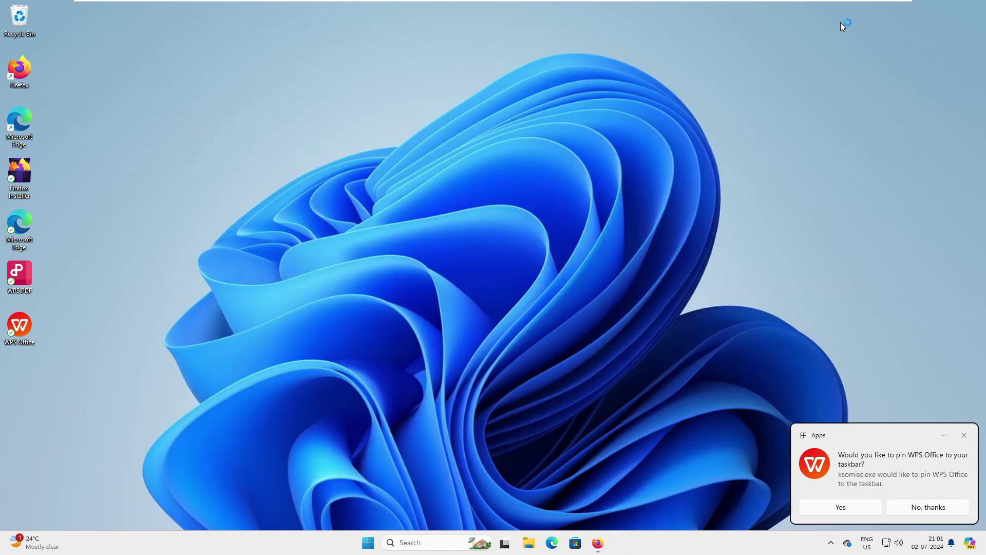
Search Windows for "word" and launch the WPS word processor with a blank document.
left_click(438, 543)
left_click(439, 544)
left_click(453, 546)
type("word")
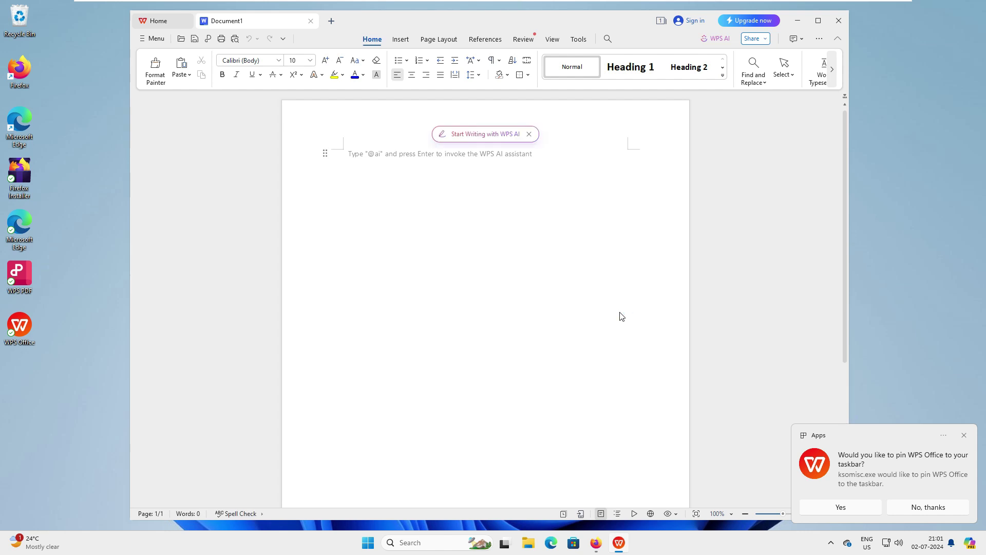
key("super+s")
Create a blank Sheets workbook from the WPS Office home page and maximize the window.
left_click(159, 22)
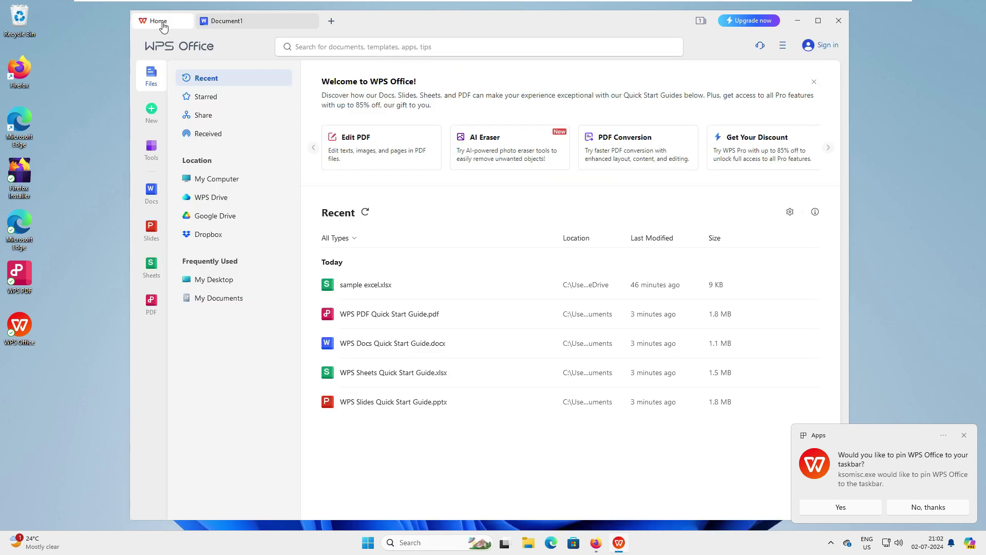
left_click(151, 266)
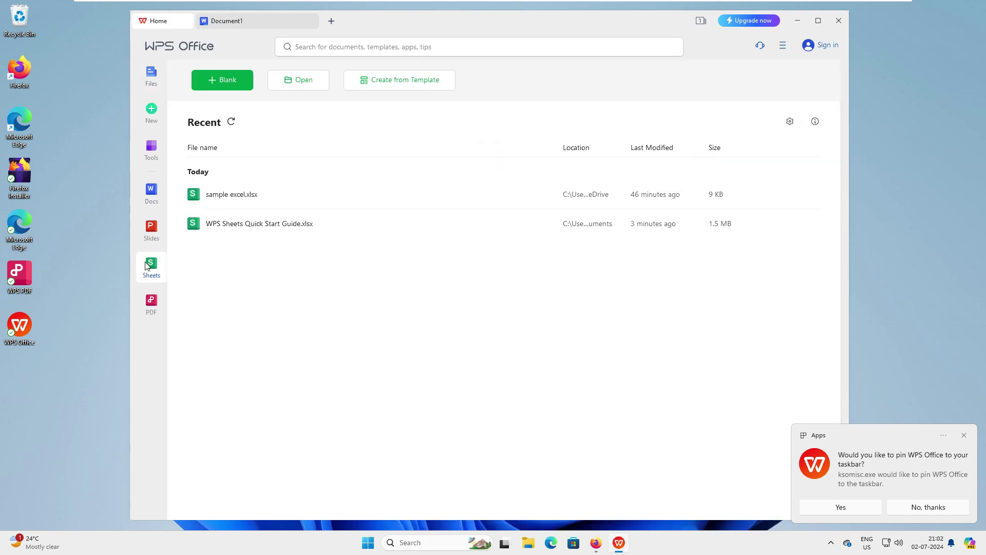
left_click(222, 89)
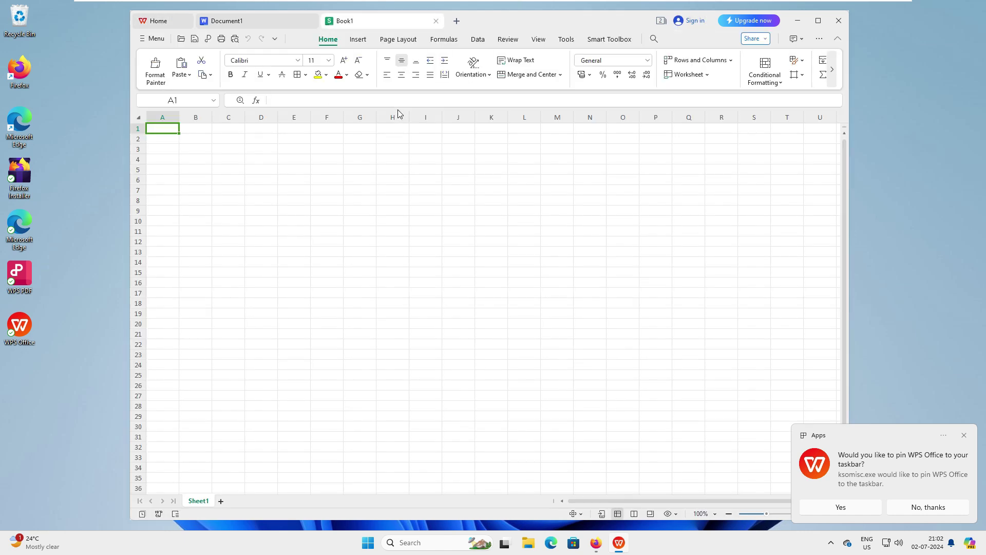
left_click(331, 188)
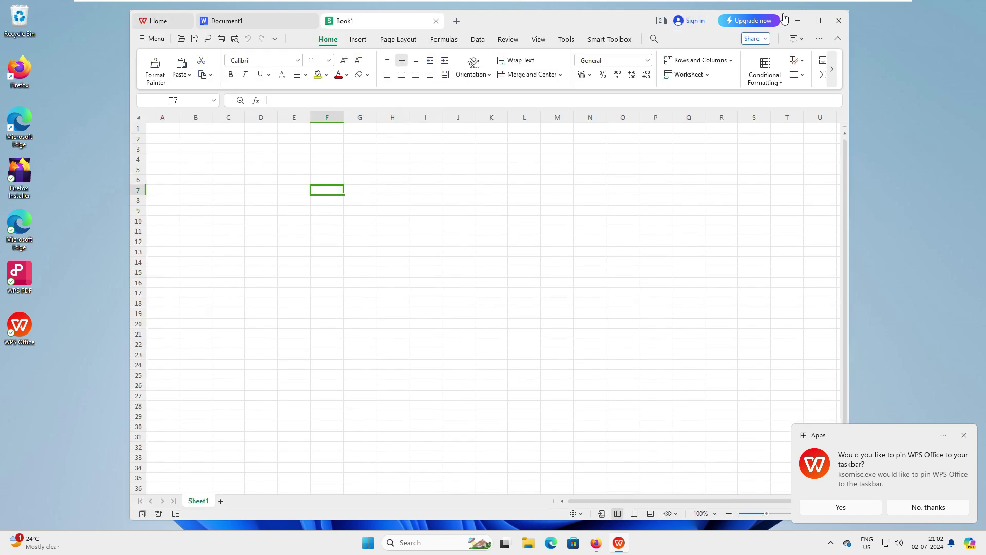
left_click(819, 20)
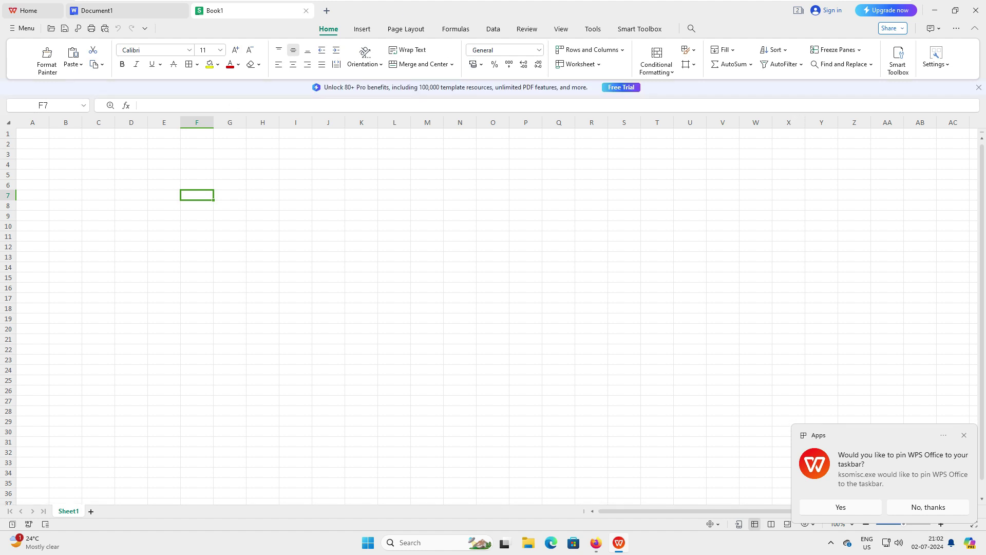
Switch to Microsoft Edge and open Microsoft 365 online from the "Free Microsoft 365 Online" search result.
left_click(554, 546)
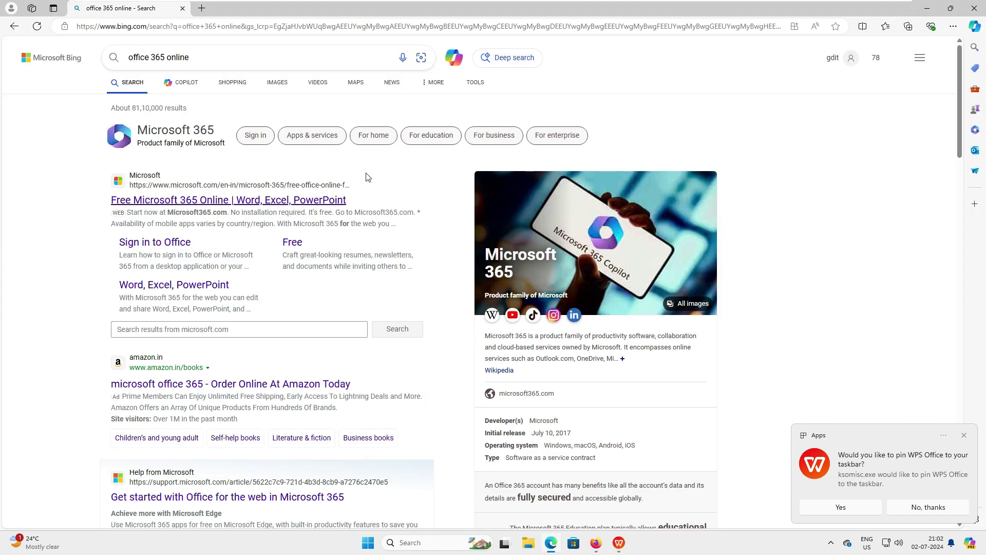
left_click(251, 201)
left_click(140, 321)
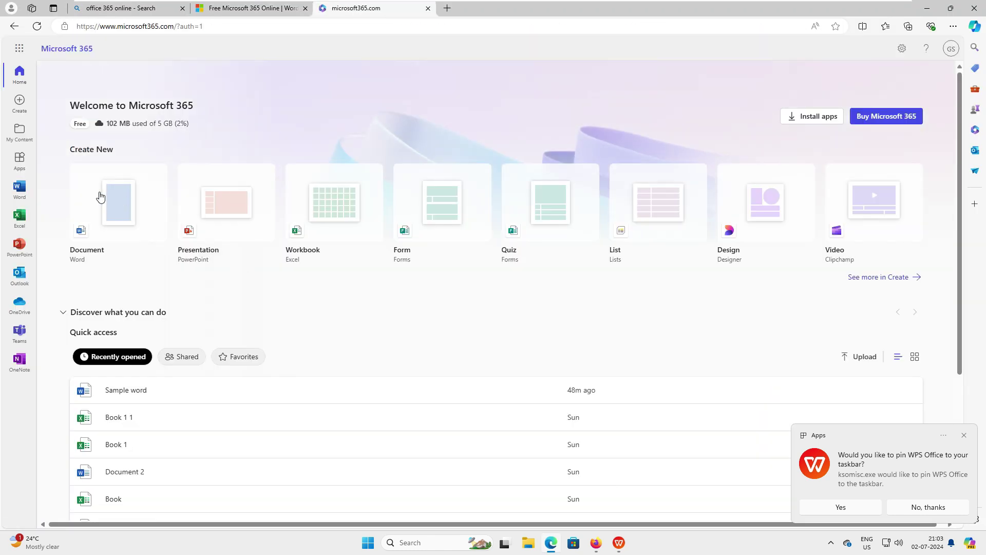
Create a blank Excel workbook and a blank Word document in Microsoft 365 online.
left_click(28, 221)
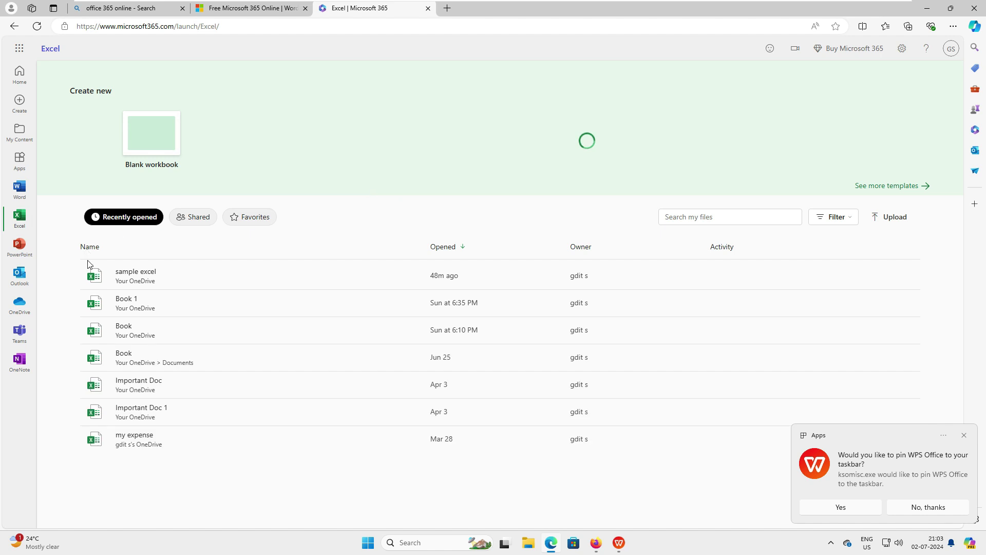
left_click(90, 264)
left_click(349, 9)
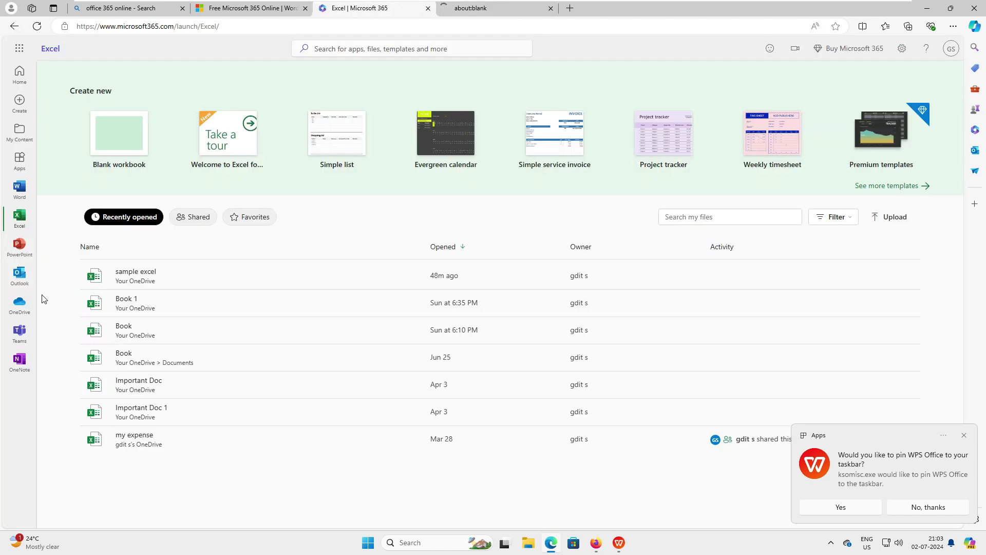
left_click(20, 188)
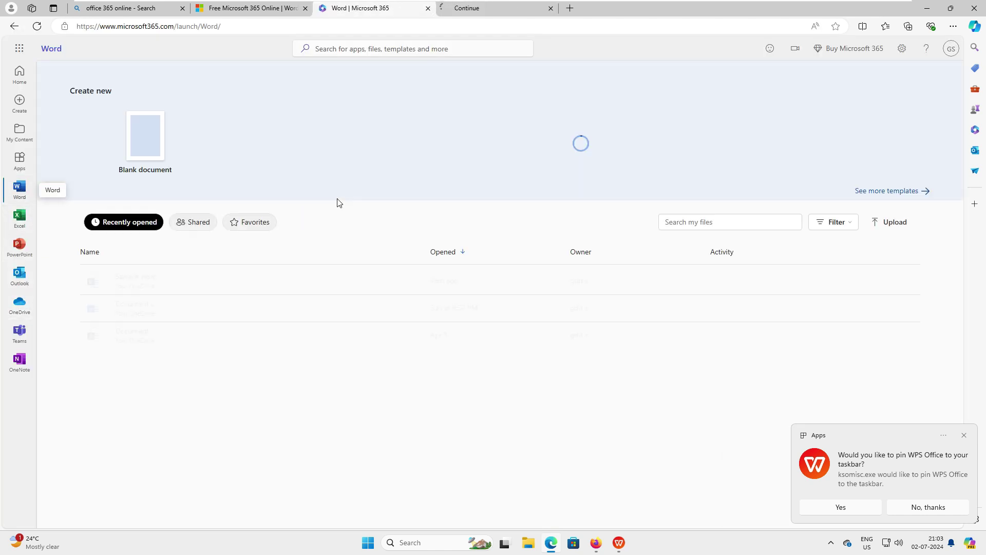
left_click(133, 136)
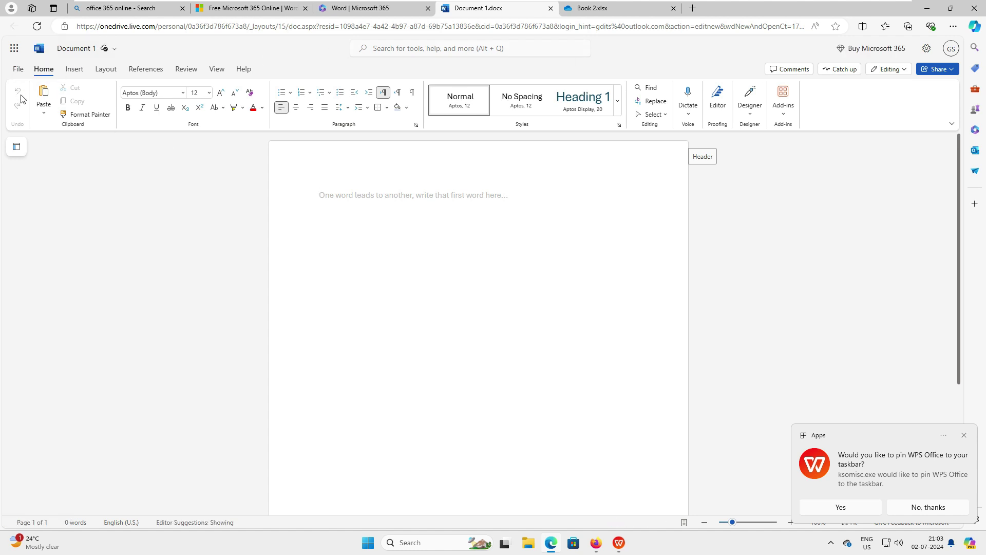
Switch to WPS Office and set the font of the blank document to Bookman Old Style.
left_click(618, 544)
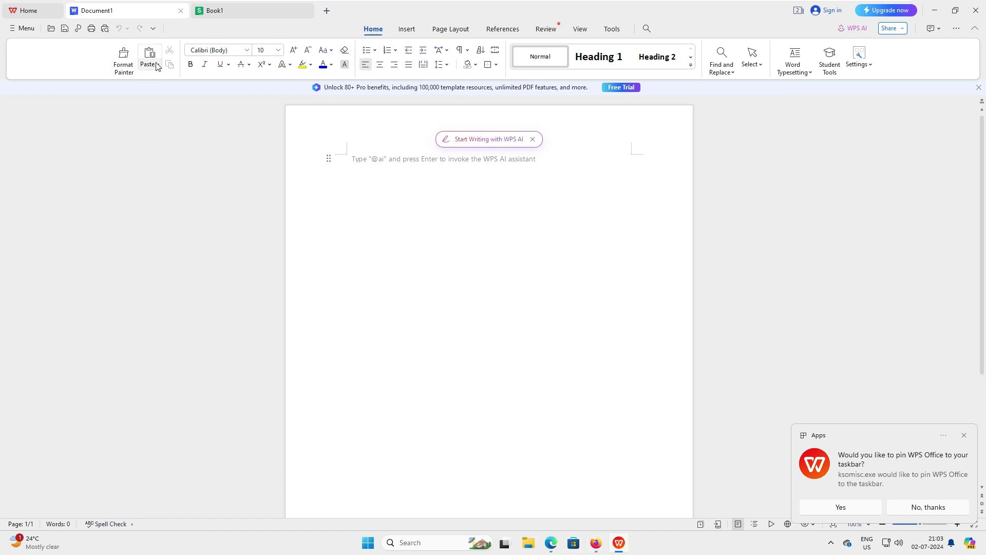
left_click(247, 50)
scroll(287, 191, "down", 3)
scroll(291, 192, "down", 8)
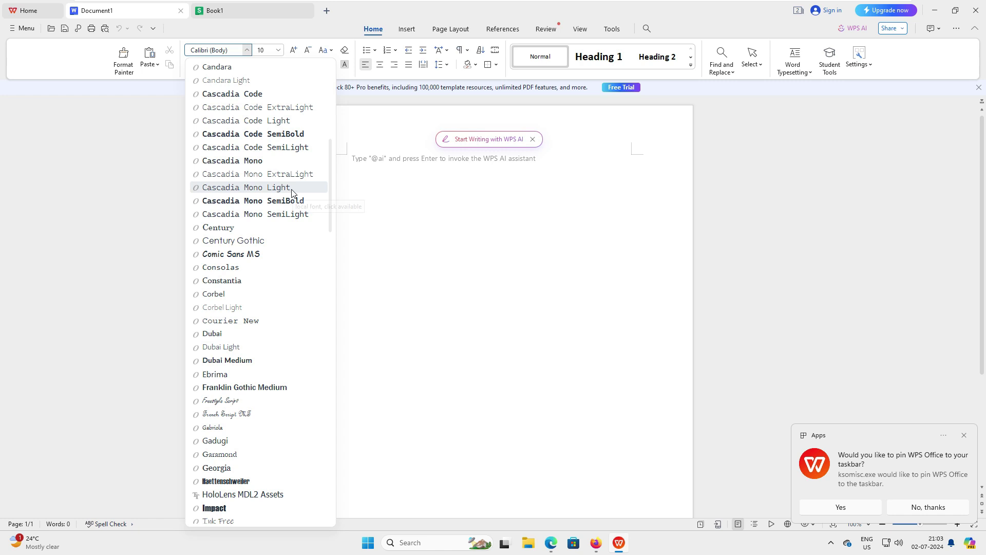
scroll(292, 193, "up", 6)
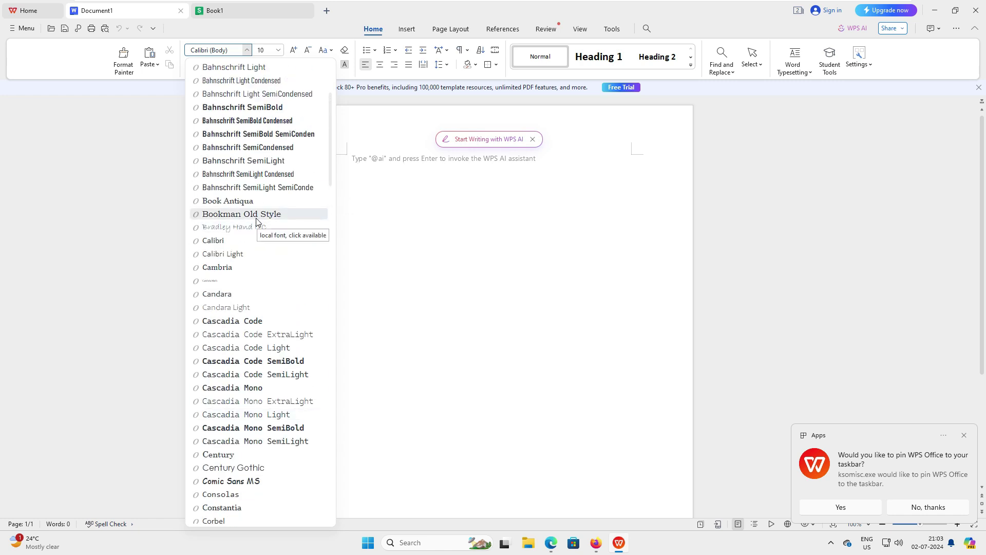
left_click(242, 213)
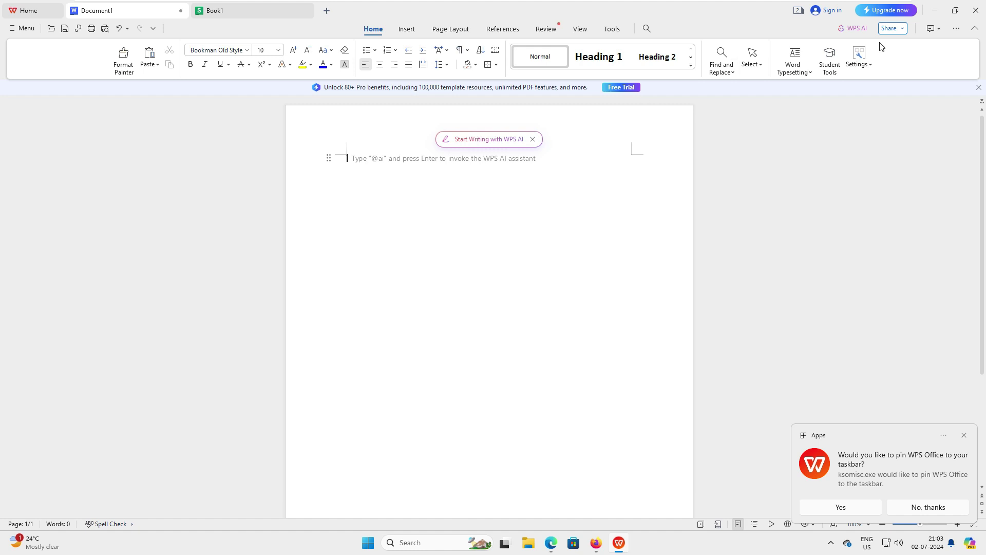
Place the WPS Office window beside the Word online document and compare the Insert tools of both.
left_click(407, 31)
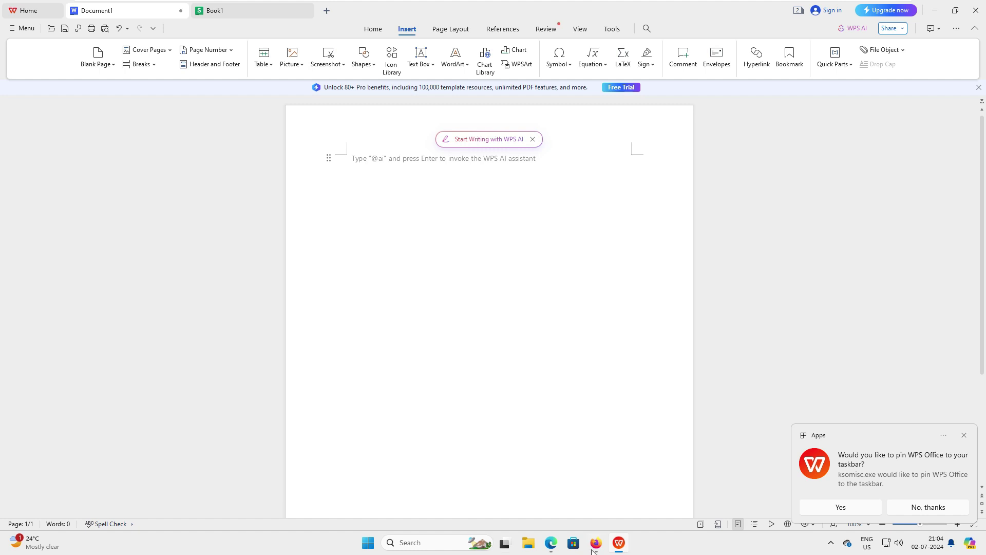
left_click(560, 548)
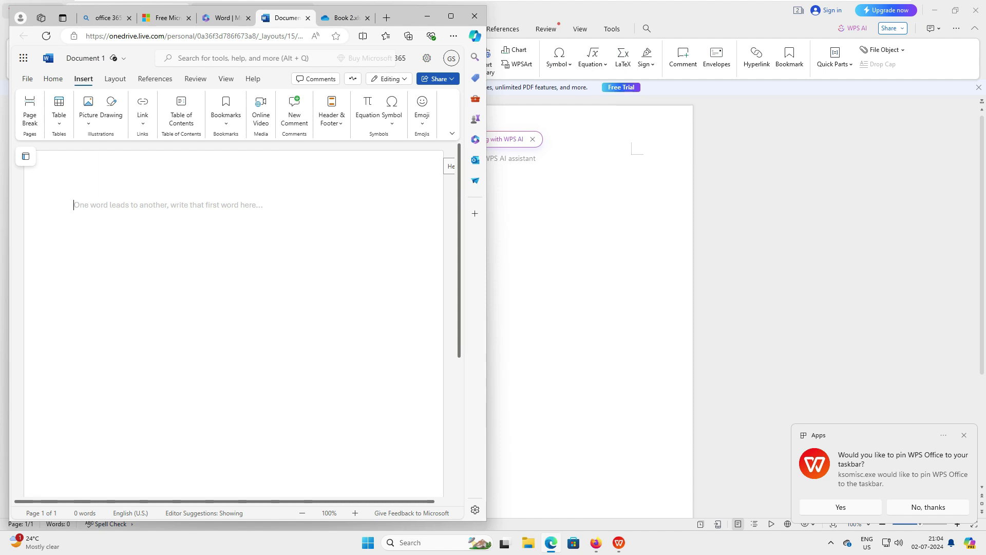
left_click(812, 21)
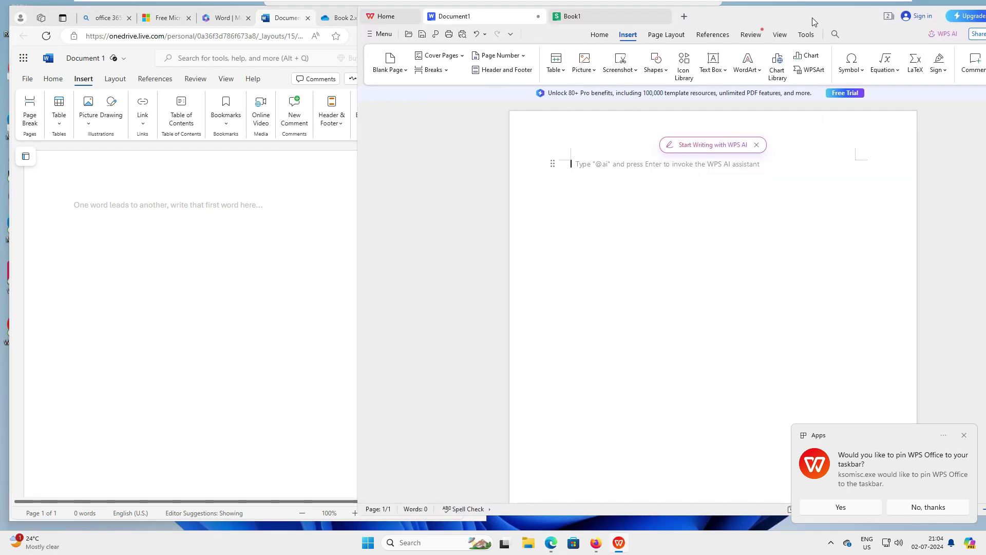
left_click(148, 253)
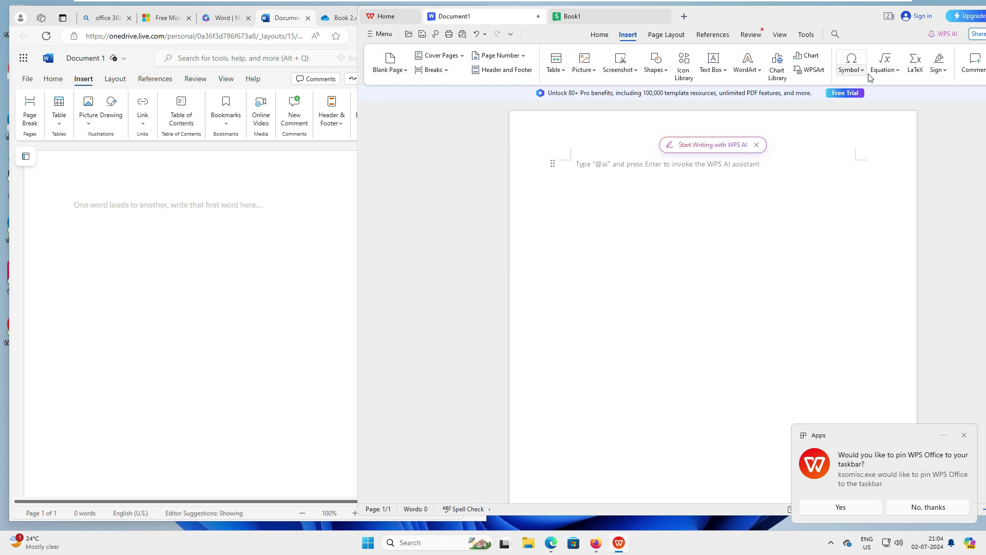
Compare the page layout and references tools of the blank WPS document with those in Word online.
left_click(666, 34)
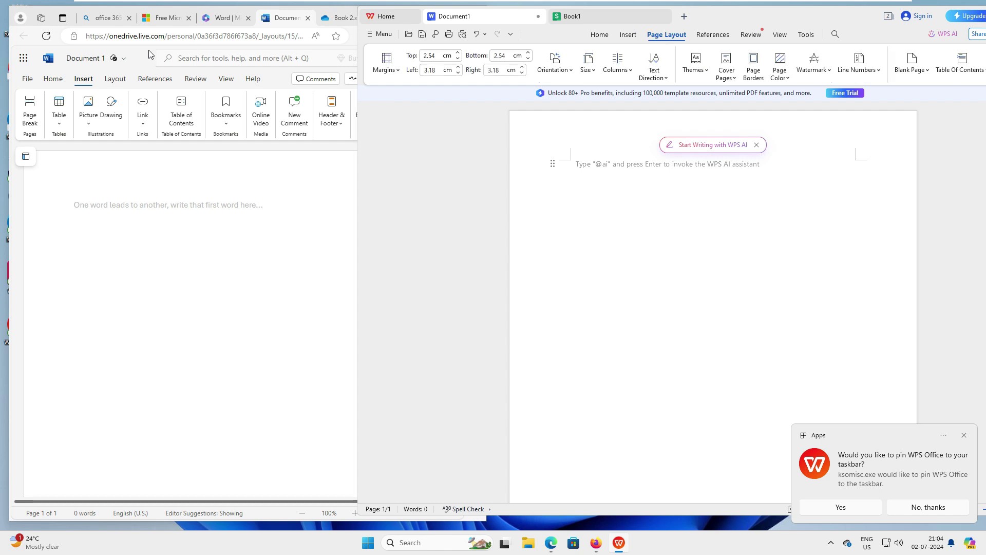
left_click(271, 173)
left_click(115, 79)
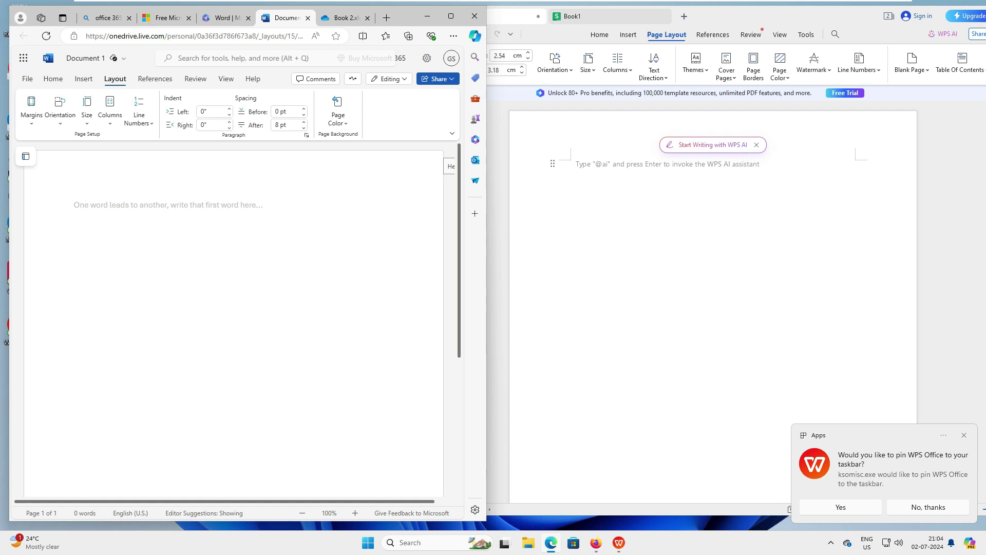
key("alt+Tab")
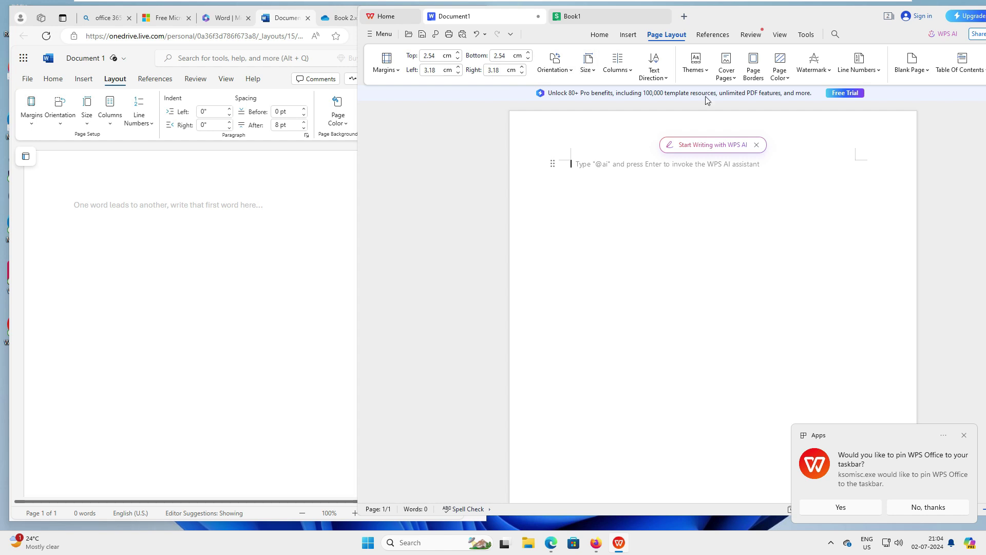
left_click(161, 81)
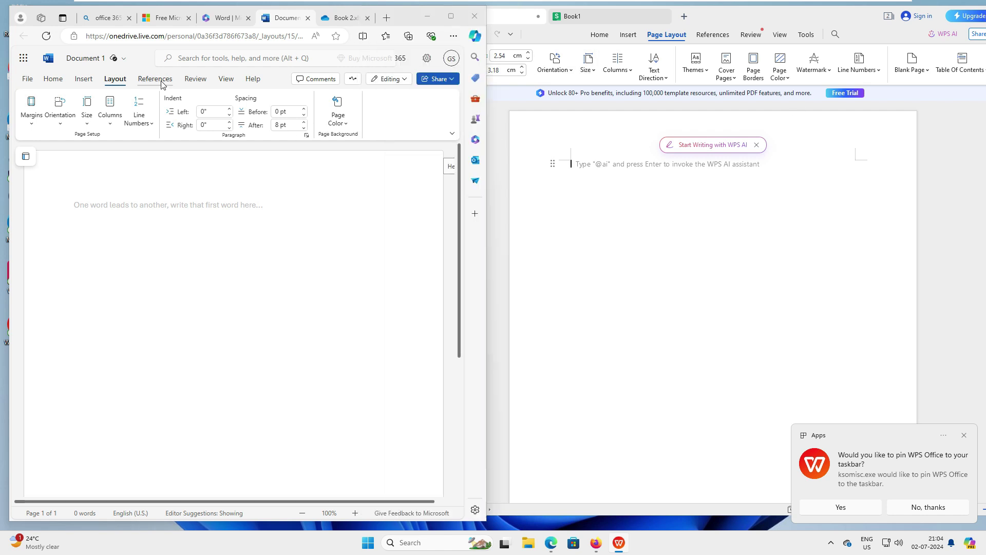
left_click(713, 35)
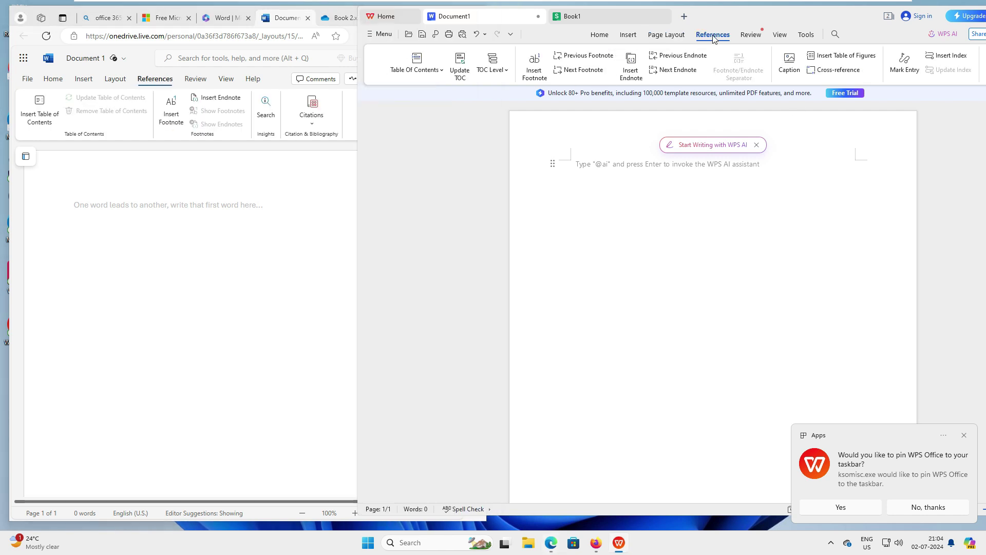
Compare the review tools of the WPS and Word online documents, dismissing the WPS AI sign-in offer.
left_click(753, 36)
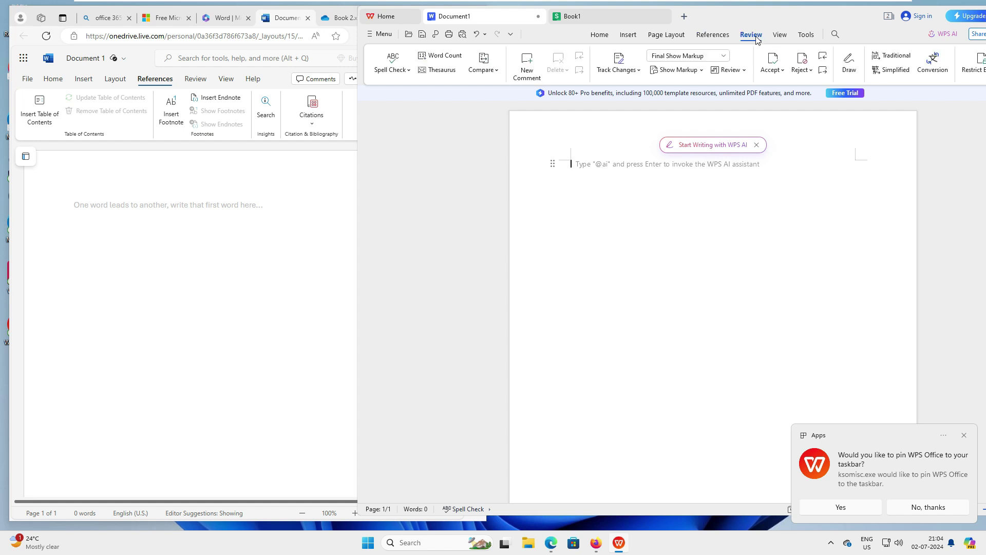
left_click(196, 80)
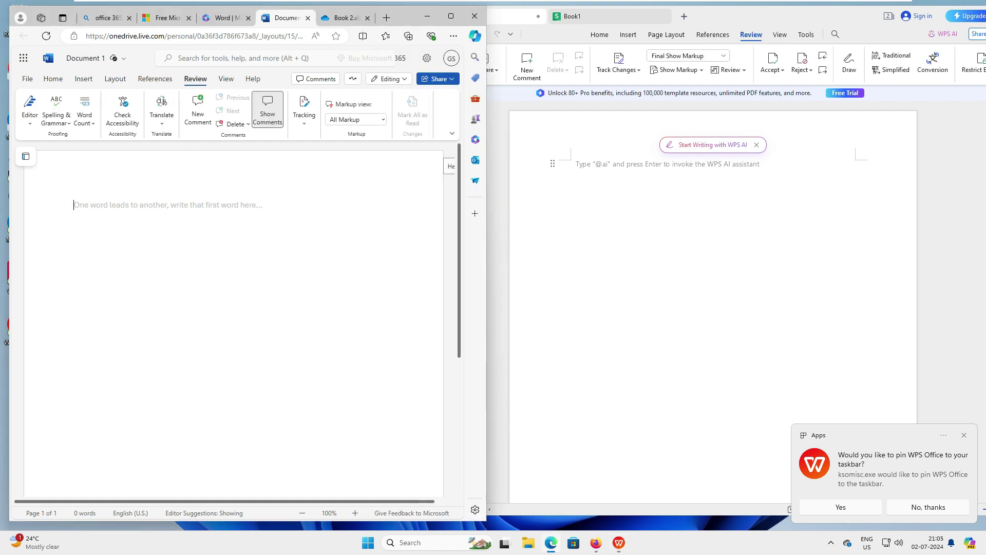
left_click(704, 149)
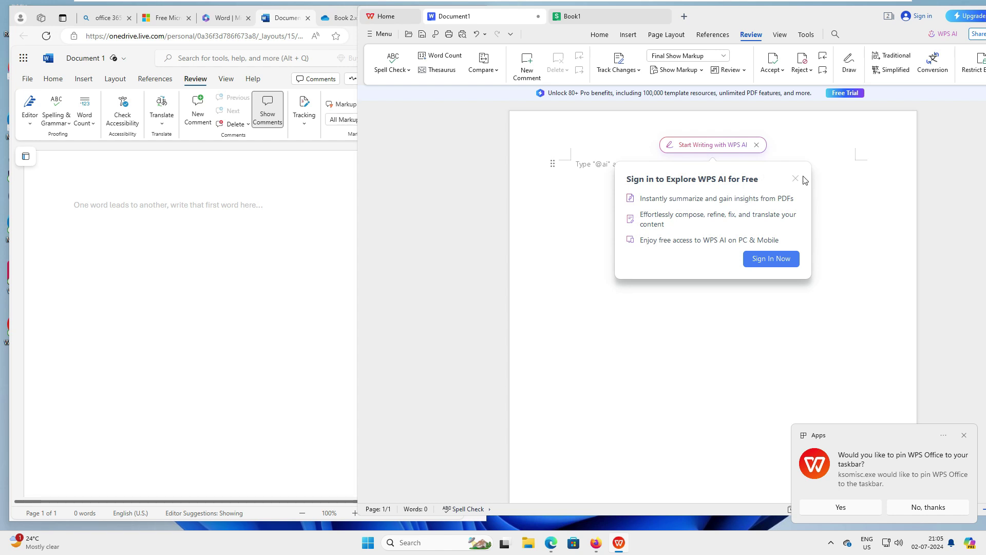
left_click(795, 178)
left_click(180, 247)
left_click(571, 164)
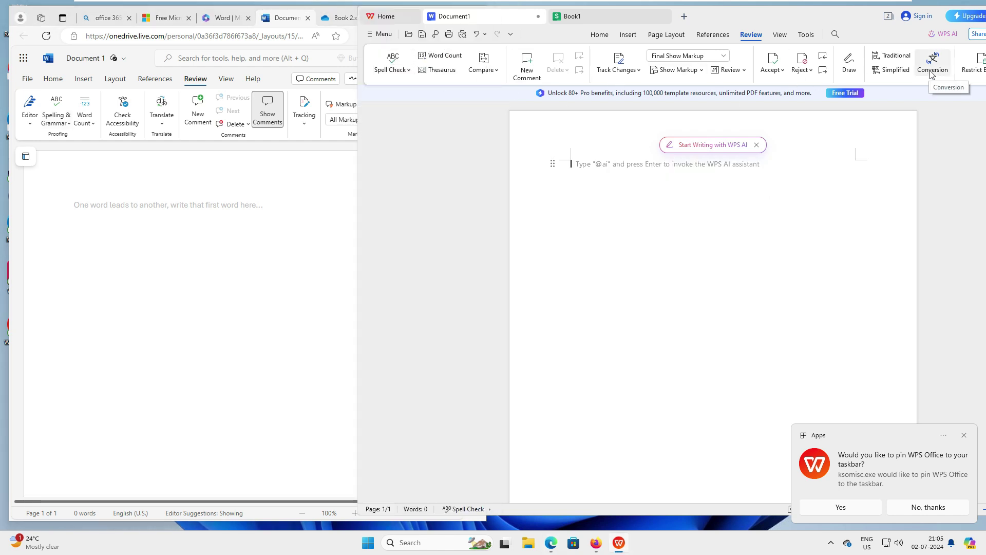
Compare the View options of the WPS document with those of the Word online document.
left_click(779, 34)
left_click(228, 82)
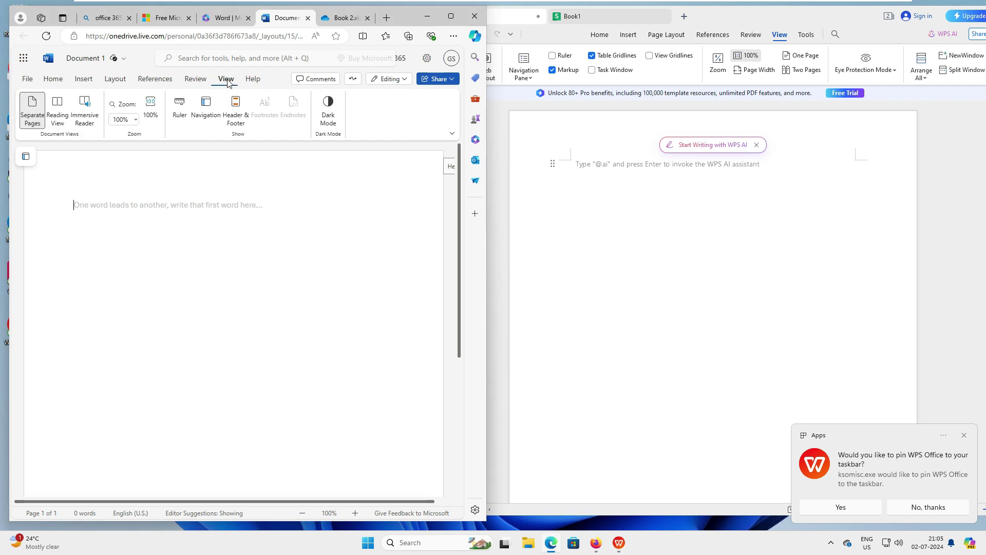
left_click(514, 103)
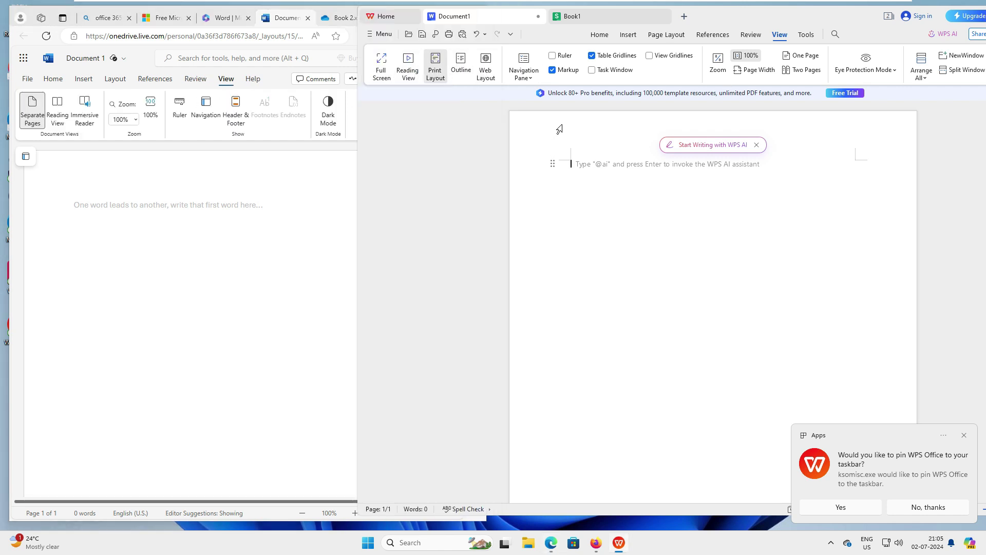
Show Book1 in WPS Sheets beside Book 2 in Excel online and compare their Home tools.
left_click(589, 20)
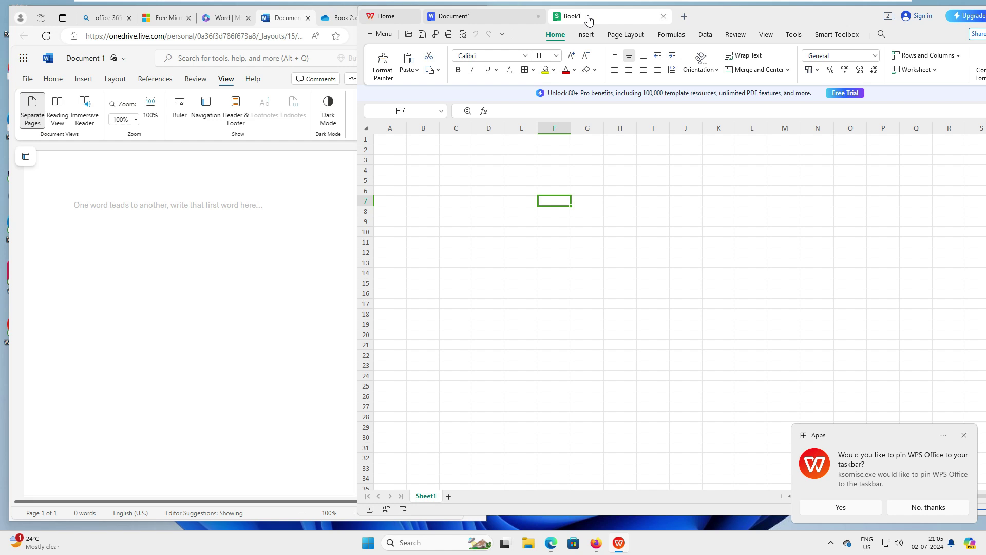
left_click(339, 17)
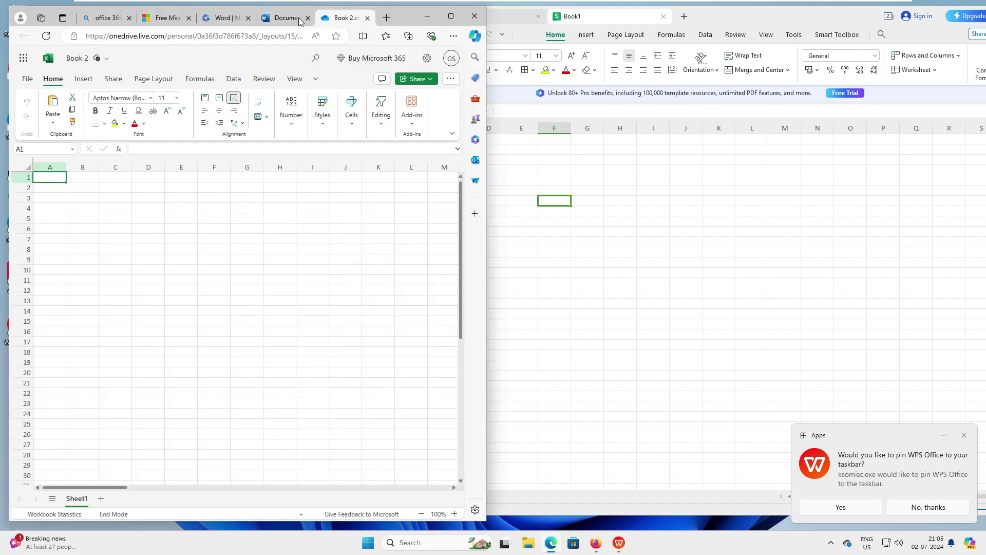
left_click(286, 262)
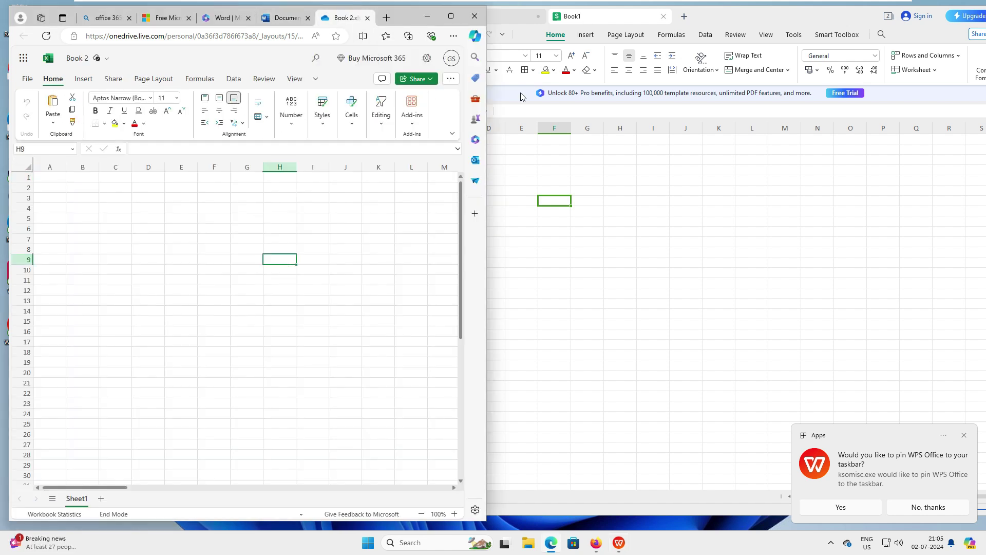
left_click(616, 201)
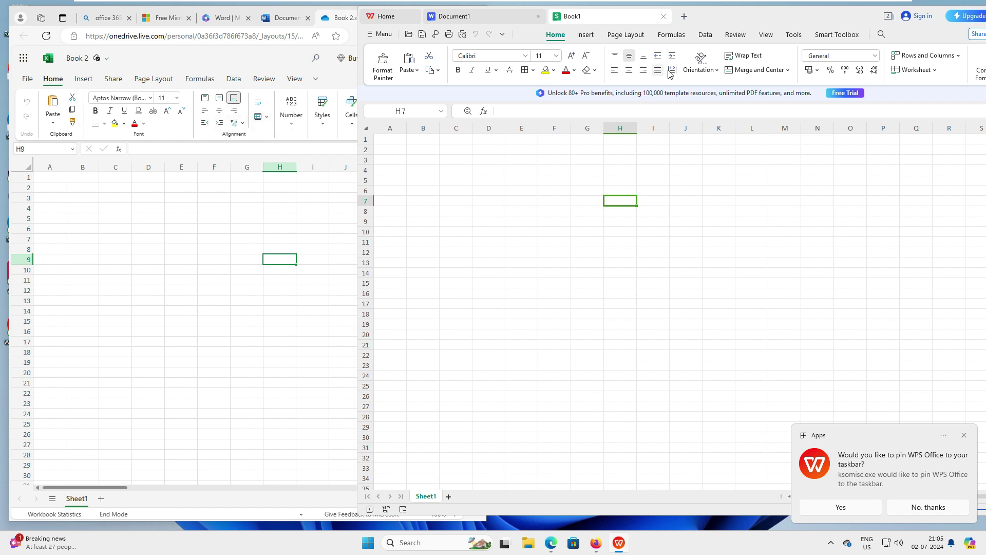
left_click(347, 227)
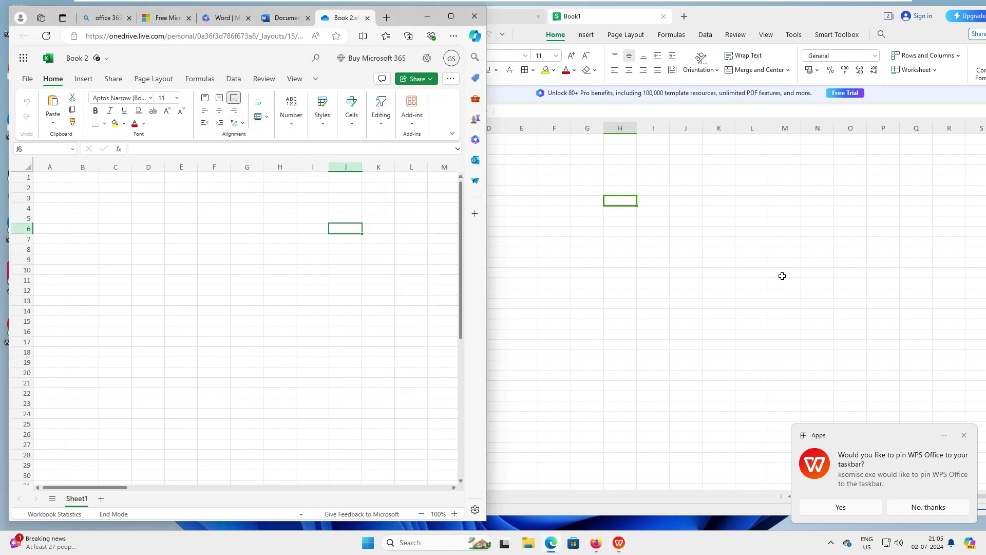
left_click(783, 274)
Compare the Insert tools of Book1 and Book 2, and view the Share options in Excel online.
left_click(586, 35)
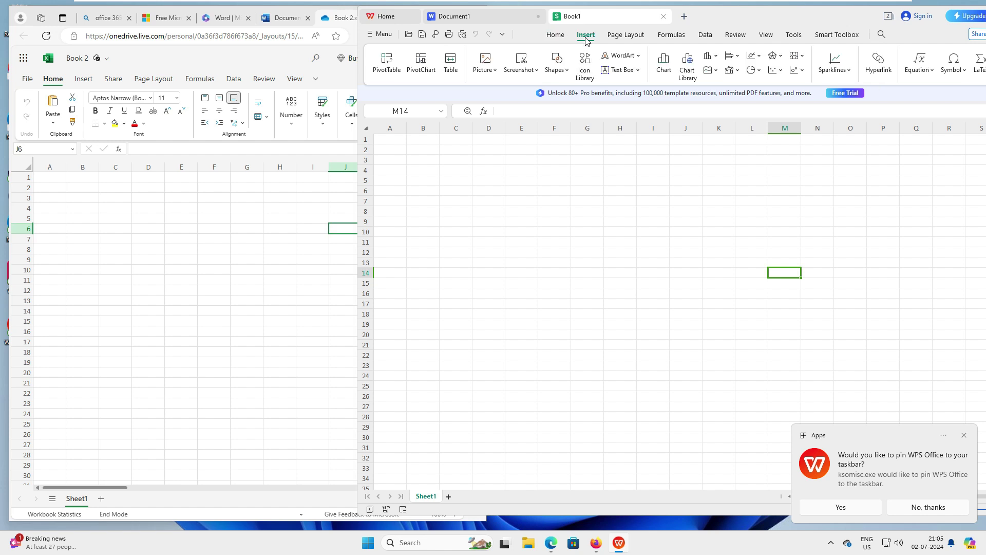
left_click(85, 80)
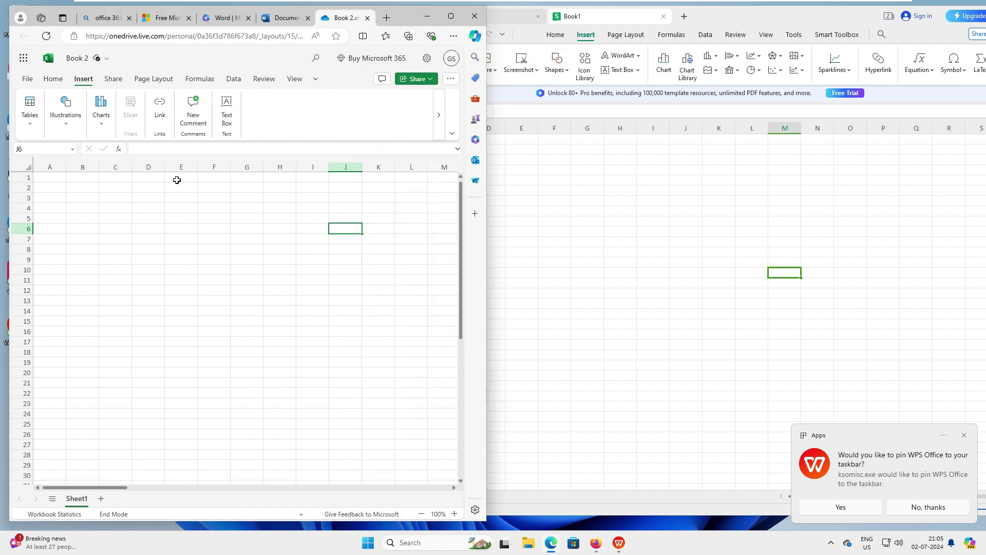
left_click(690, 215)
left_click(113, 79)
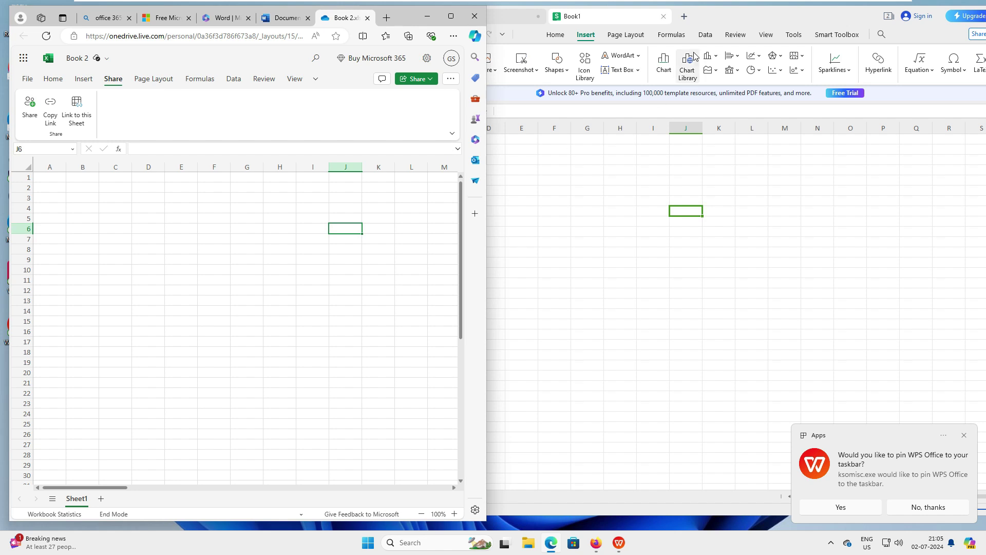
Review the page layout, formulas, data, review and view tools of Book1 in WPS Sheets alongside Excel online.
left_click(625, 34)
left_click(671, 34)
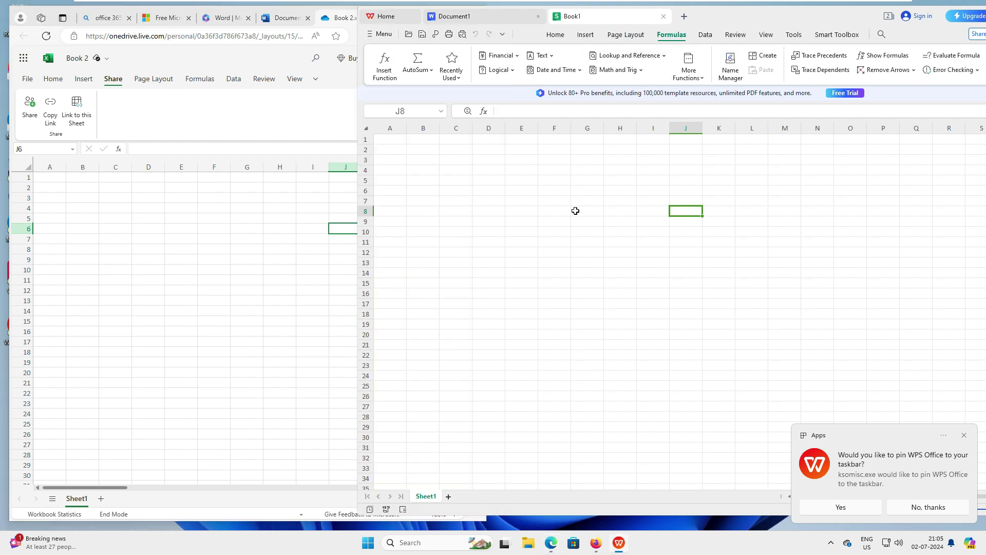
left_click(622, 183)
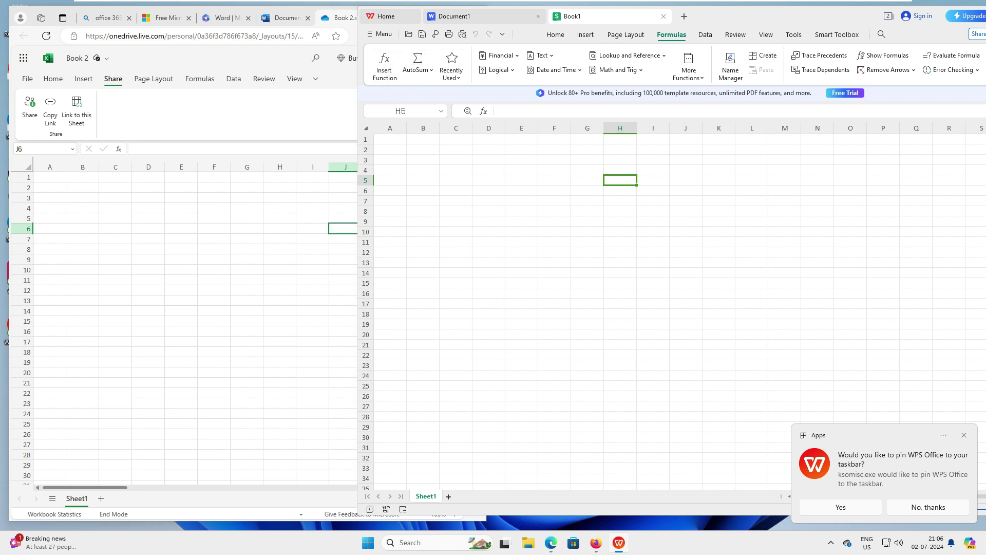
left_click(722, 181)
left_click(705, 36)
left_click(736, 36)
left_click(767, 36)
left_click(755, 172)
left_click(749, 231)
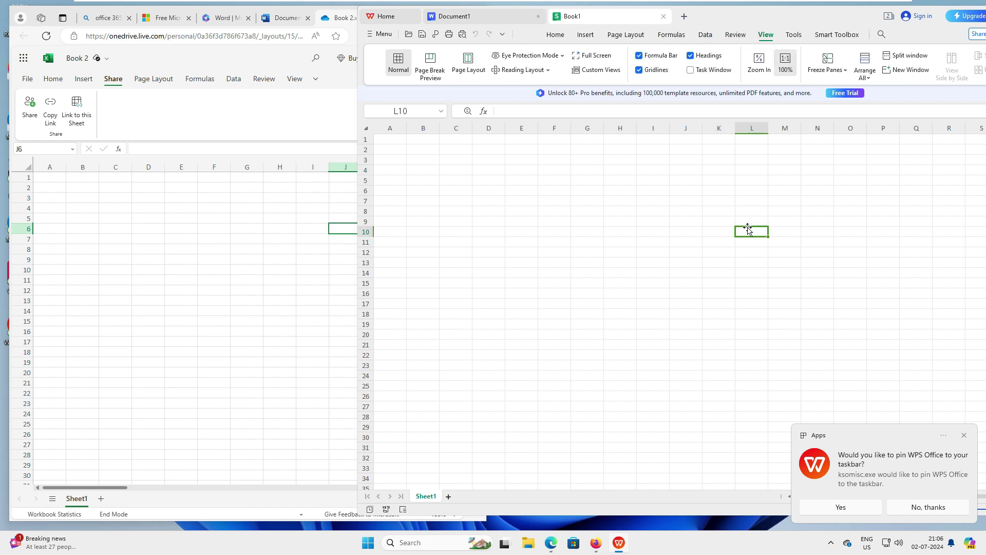
left_click(272, 236)
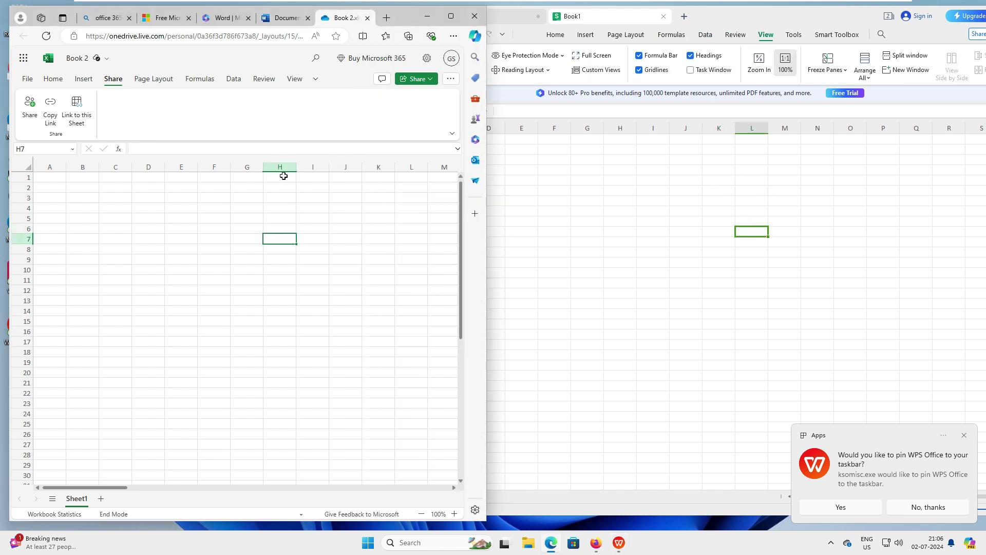
Maximize the Edge window and open the "Sample word" document from the recent Word files in Microsoft 365.
left_click(169, 21)
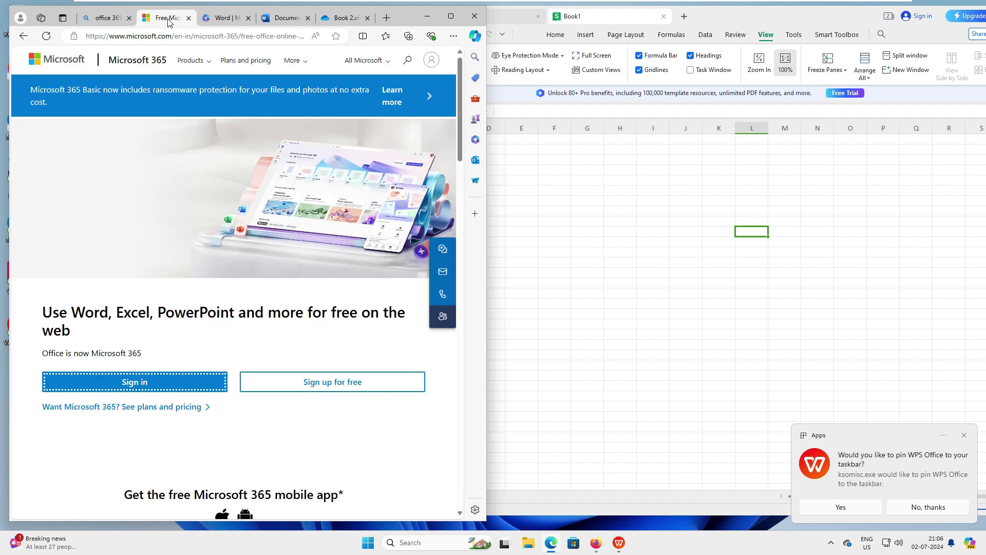
left_click(222, 23)
left_click(528, 472)
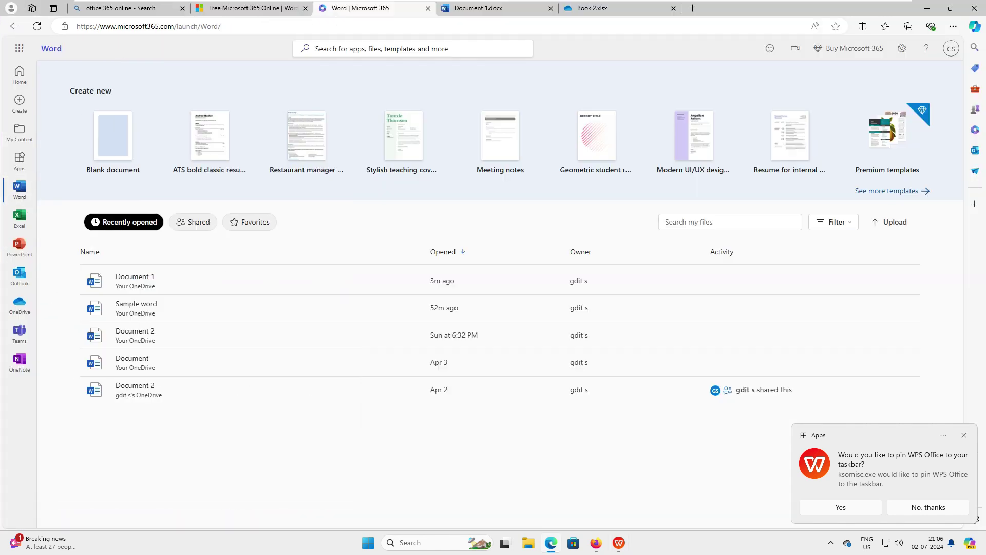
left_click(38, 218)
left_click(135, 309)
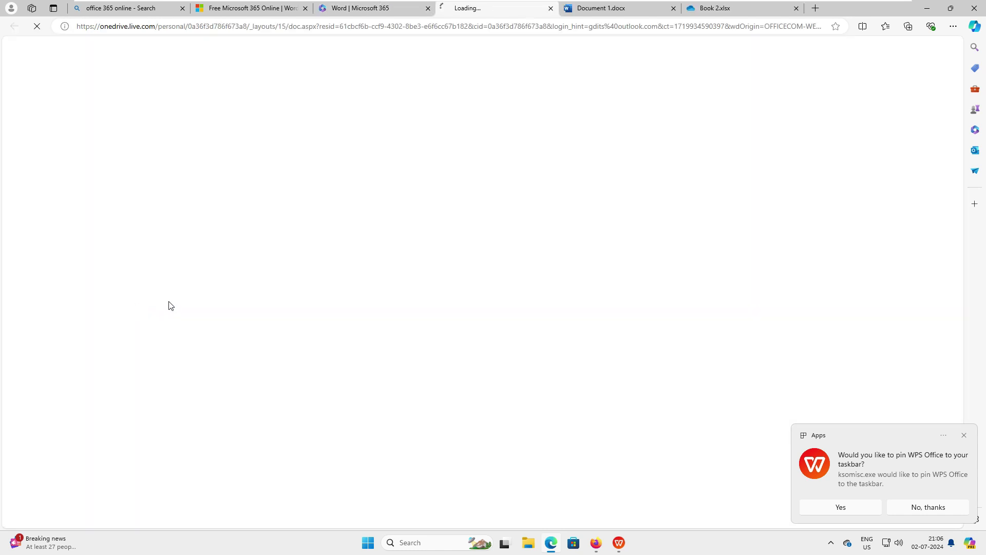
Close the blank Document 1 and Book 2 files in the browser.
left_click(663, 9)
left_click(673, 8)
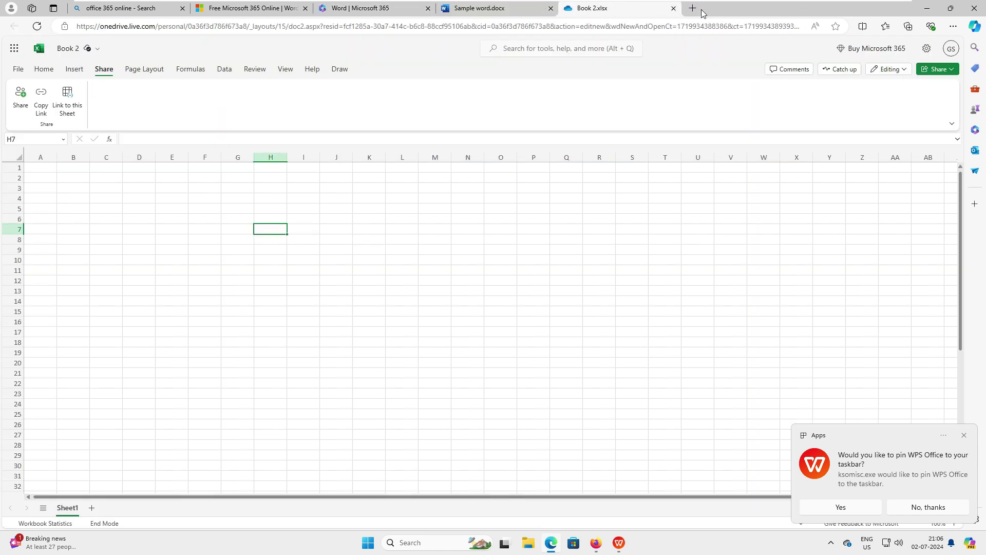
left_click(674, 8)
Open the "sample excel" workbook from the recent Excel files in Microsoft 365.
left_click(377, 8)
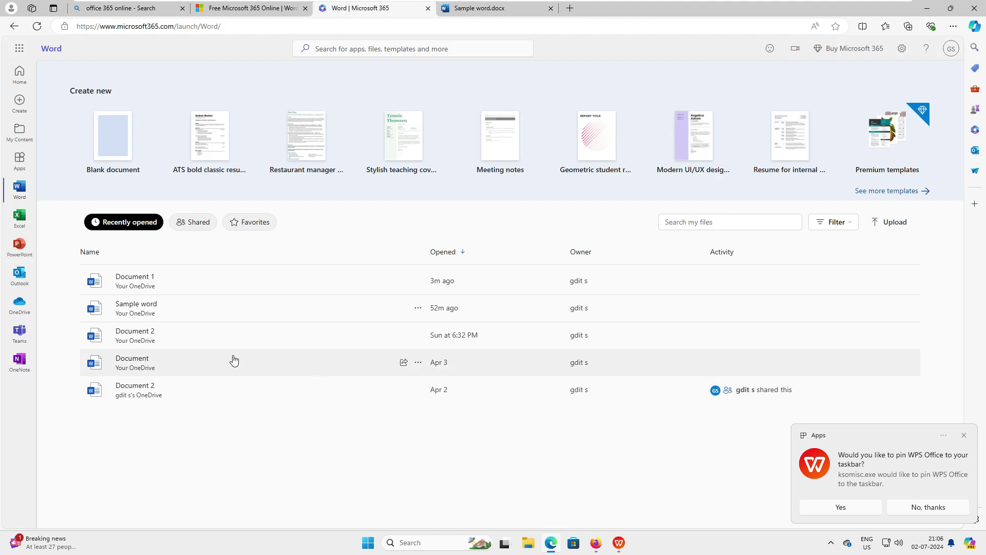
left_click(19, 218)
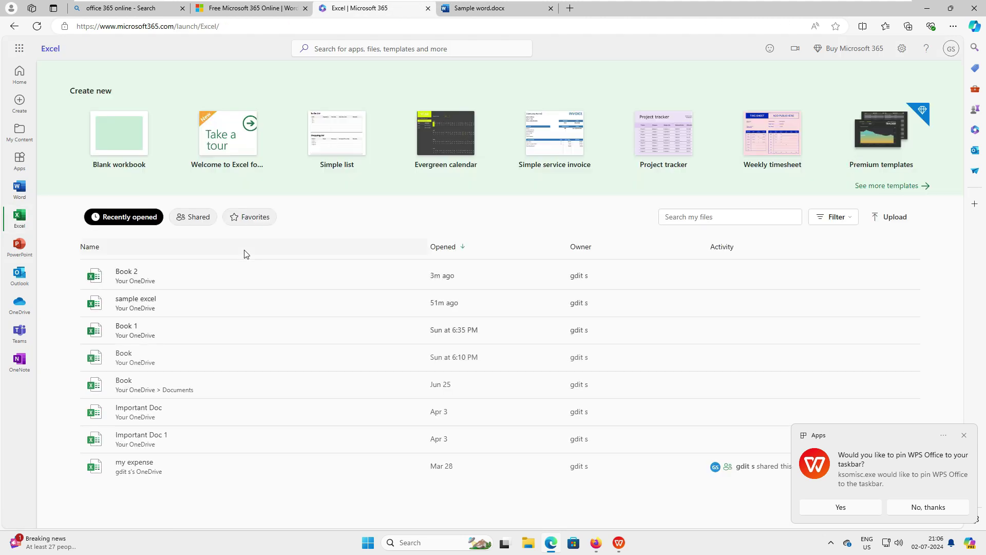
left_click(135, 308)
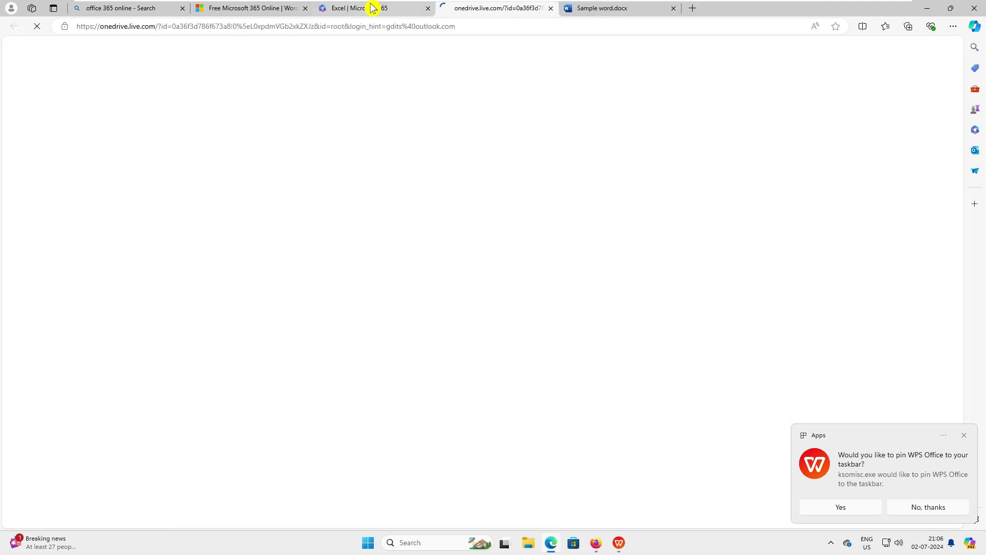
left_click(373, 9)
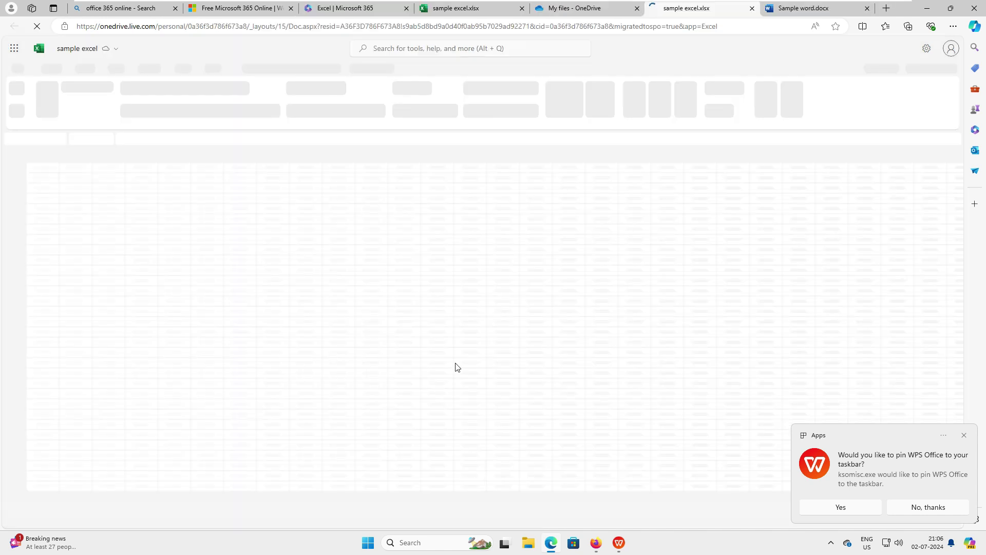
Open the "Sample word" document in Word online from the OneDrive files.
left_click(586, 8)
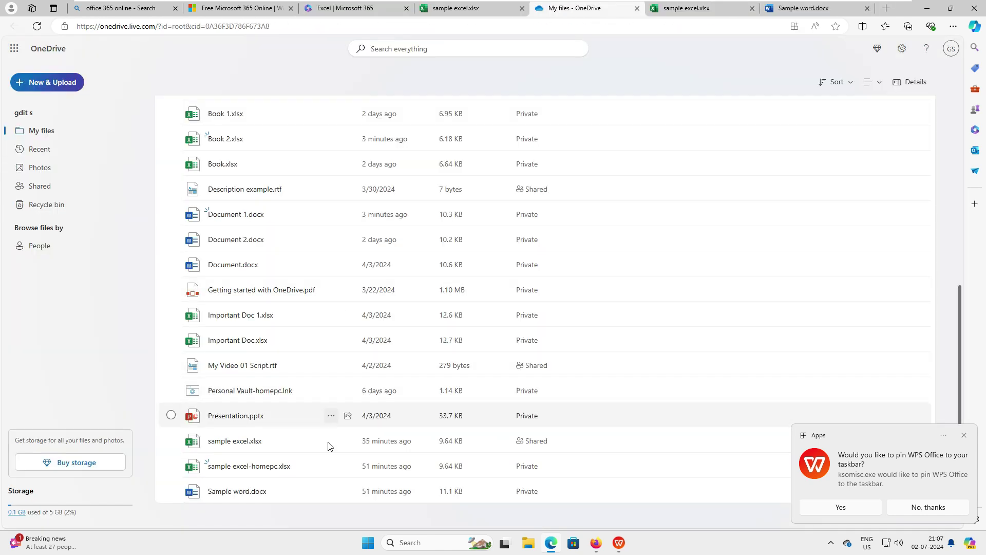
left_click(238, 492)
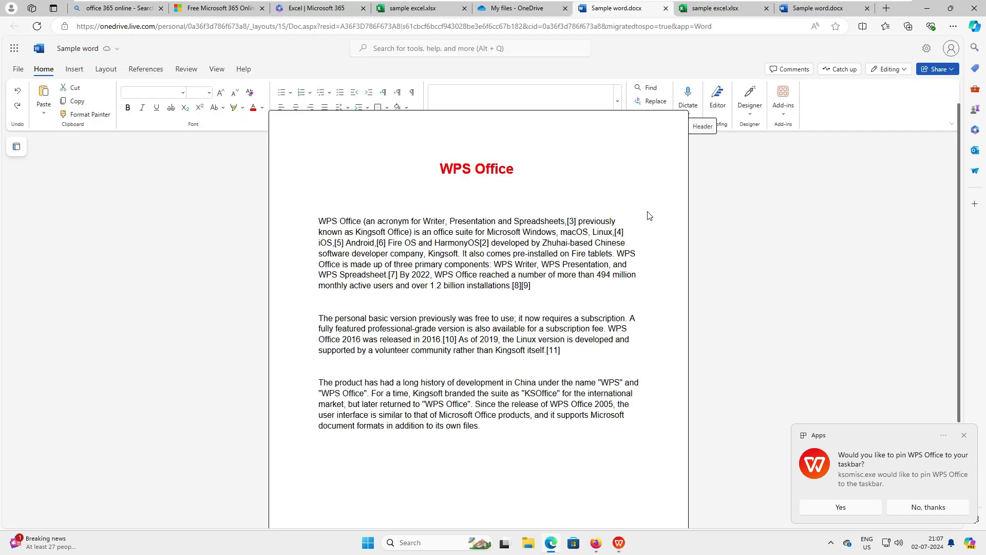
left_click(717, 8)
left_click(616, 9)
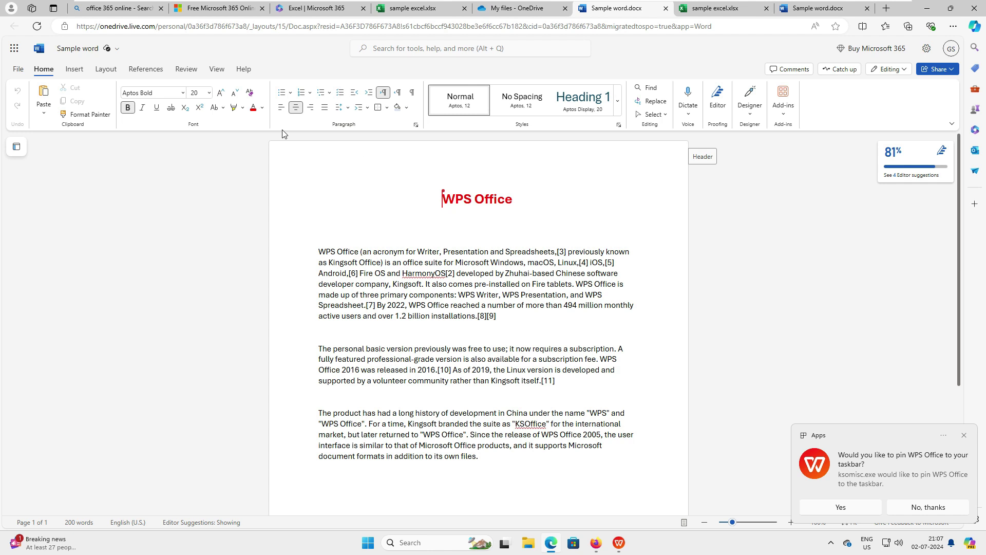
Download a copy of the "Sample word" document from Microsoft 365.
left_click(18, 69)
mouse_move(98, 164)
left_click(192, 181)
left_click(403, 303)
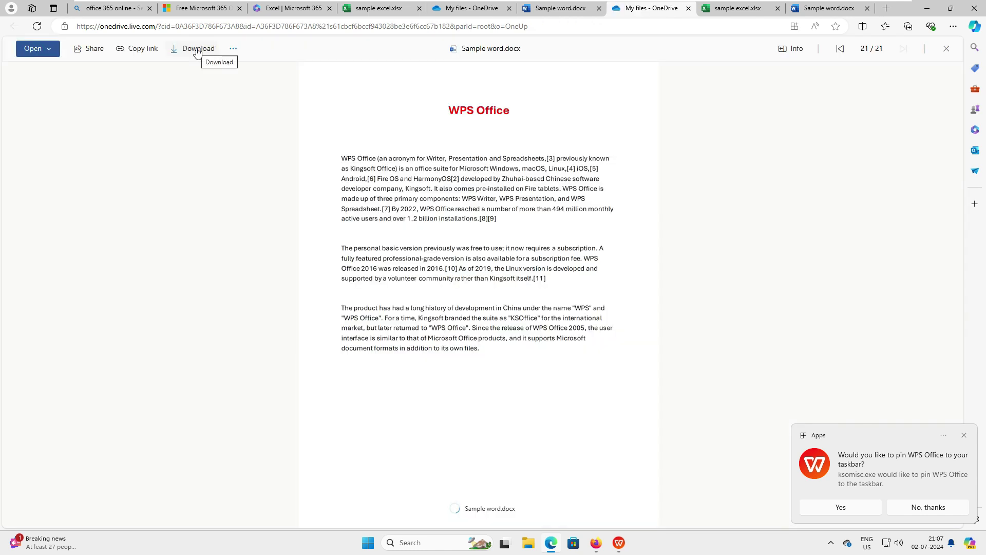
left_click(197, 48)
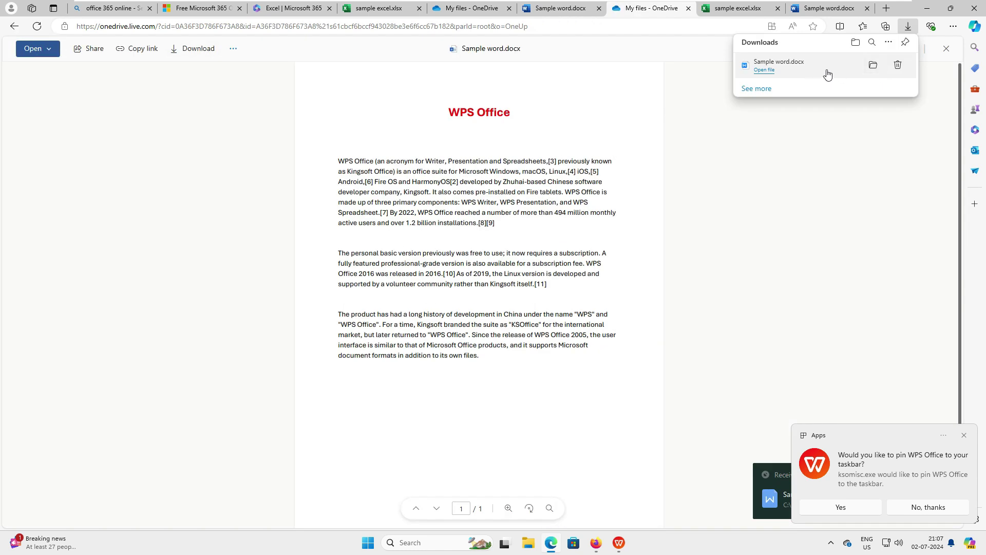
Download a copy of the "sample excel" workbook from Excel online.
left_click(725, 11)
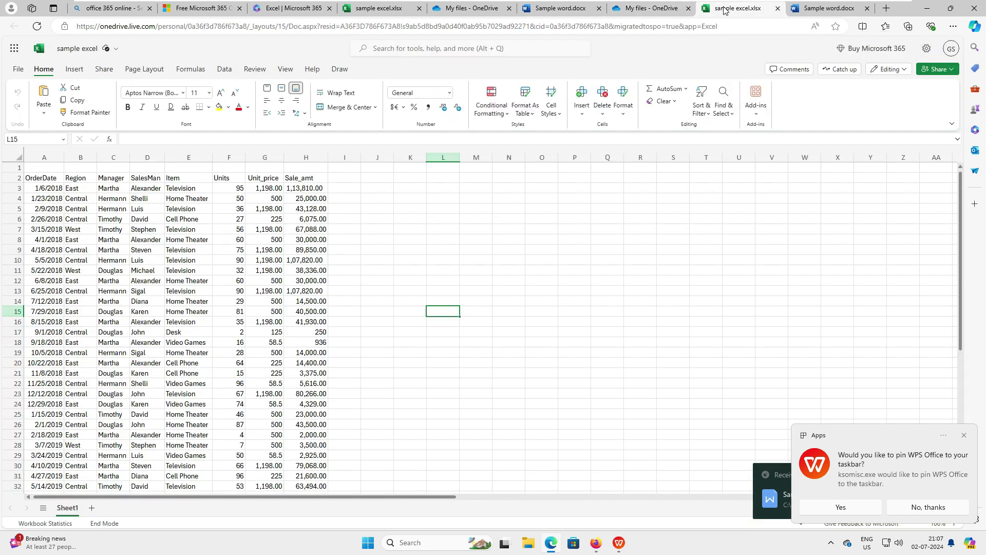
left_click(18, 69)
mouse_move(77, 163)
left_click(186, 182)
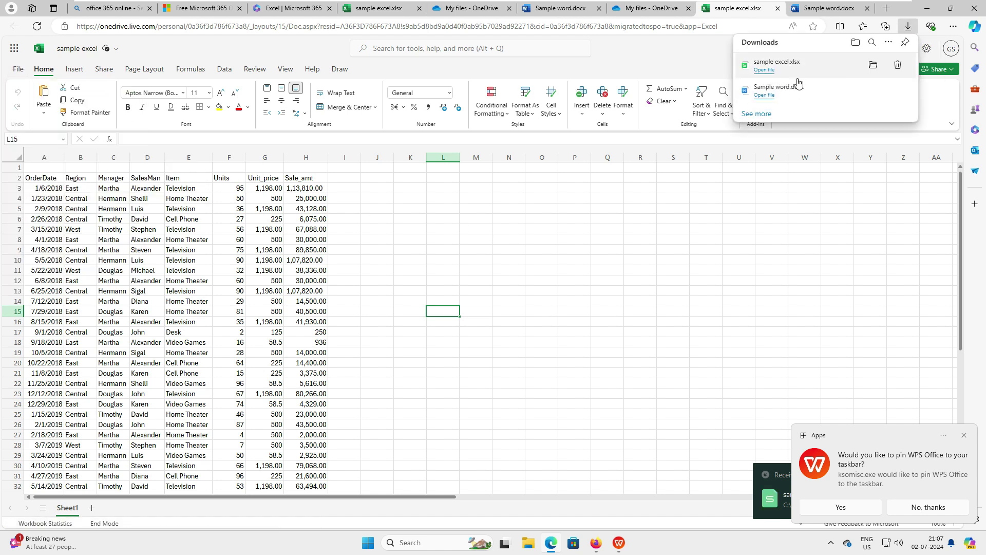
Show the downloaded files in their folder and open "Sample word" in WPS Office.
left_click(873, 65)
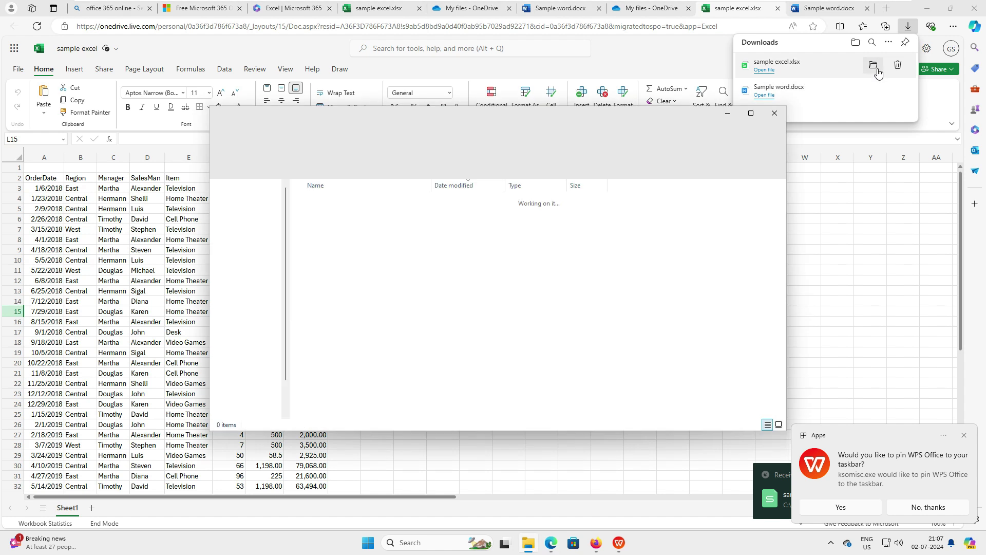
left_click(754, 114)
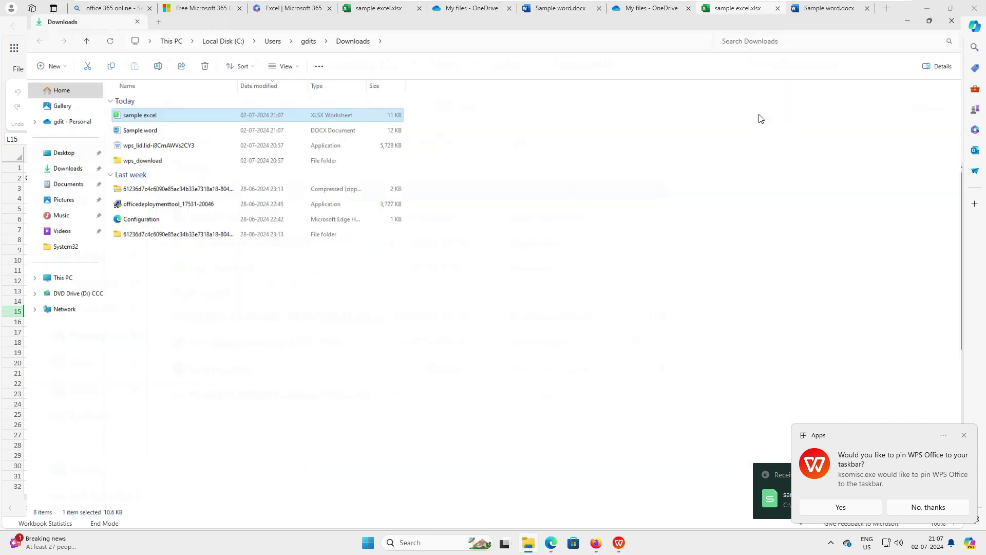
left_click(286, 319)
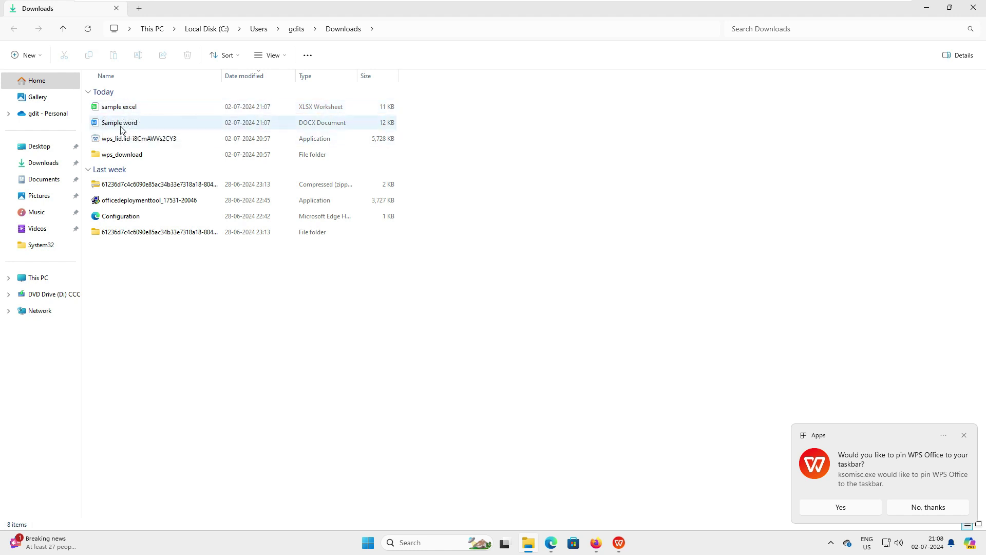
double_click(119, 122)
double_click(849, 20)
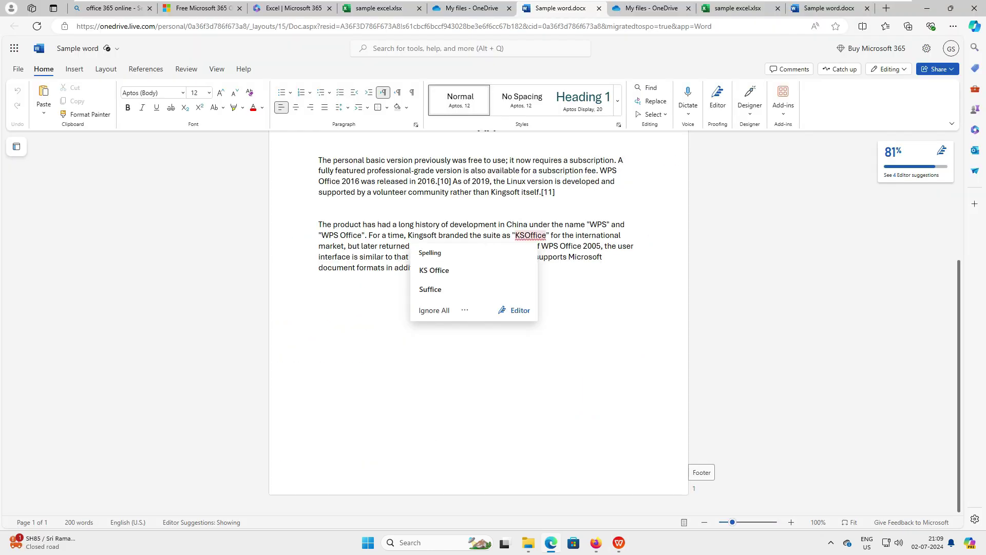
Review the "Sample word" document in Word online from its title to its last paragraph.
key("Escape")
key("ctrl+Home")
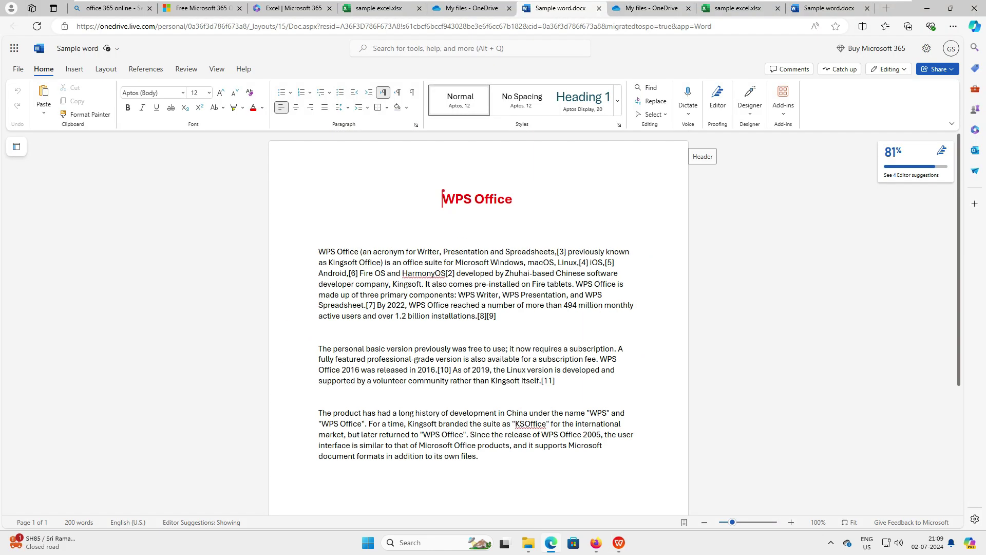
scroll(478, 308, "down", 4)
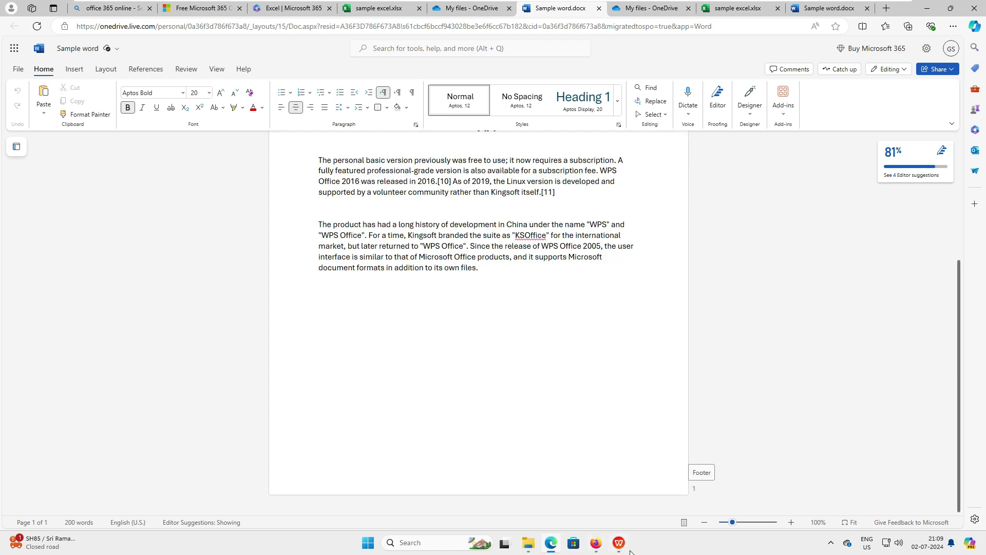
Open the downloaded "sample excel" workbook in WPS Office from the Downloads folder.
left_click(599, 486)
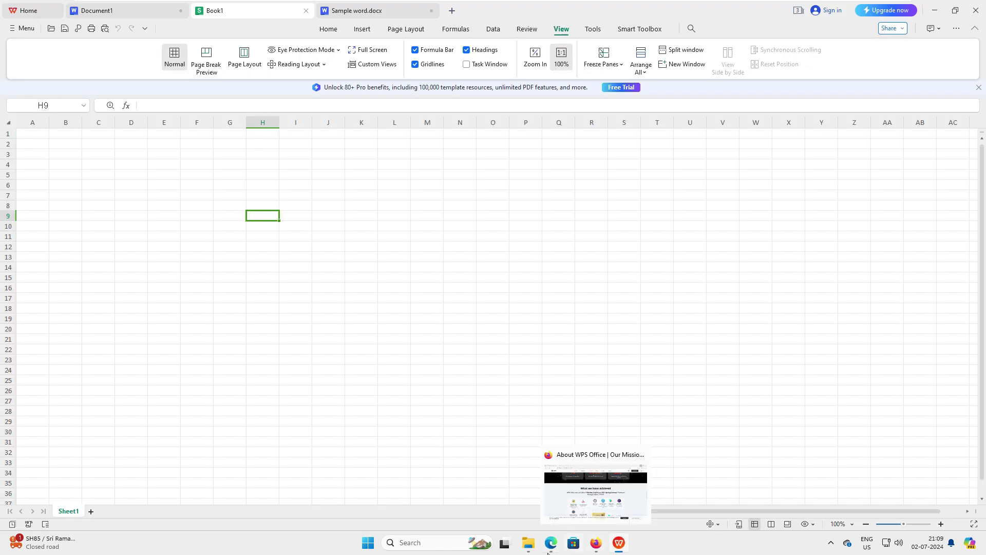
left_click(528, 542)
double_click(117, 107)
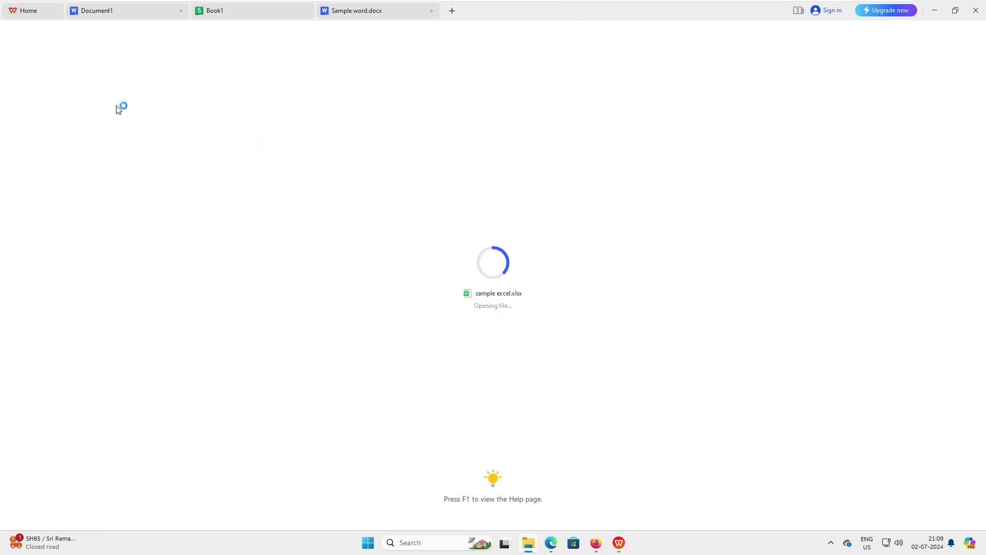
Examine how the sales data rows of the sample excel workbook are displayed in WPS Sheets.
left_click(316, 215)
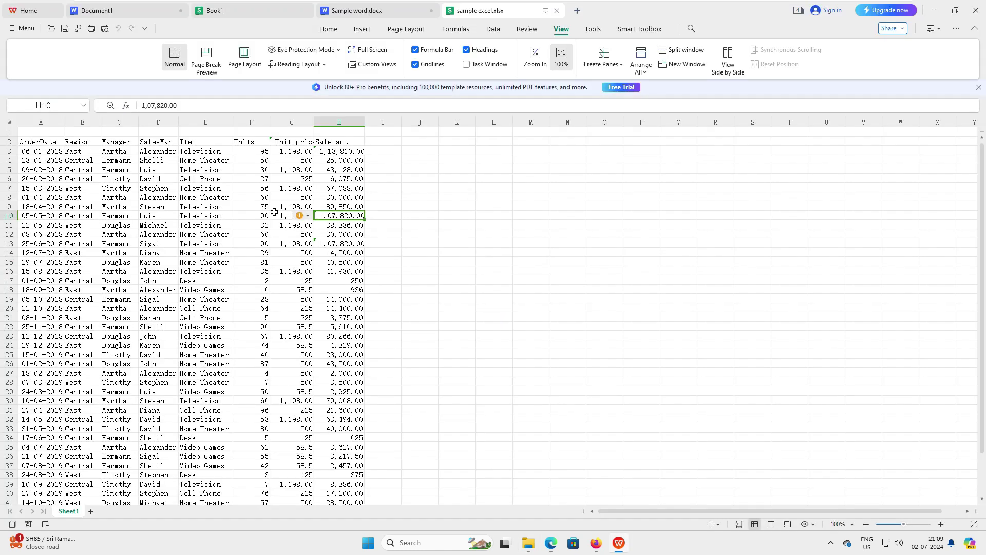
left_click_drag(59, 149, 339, 442)
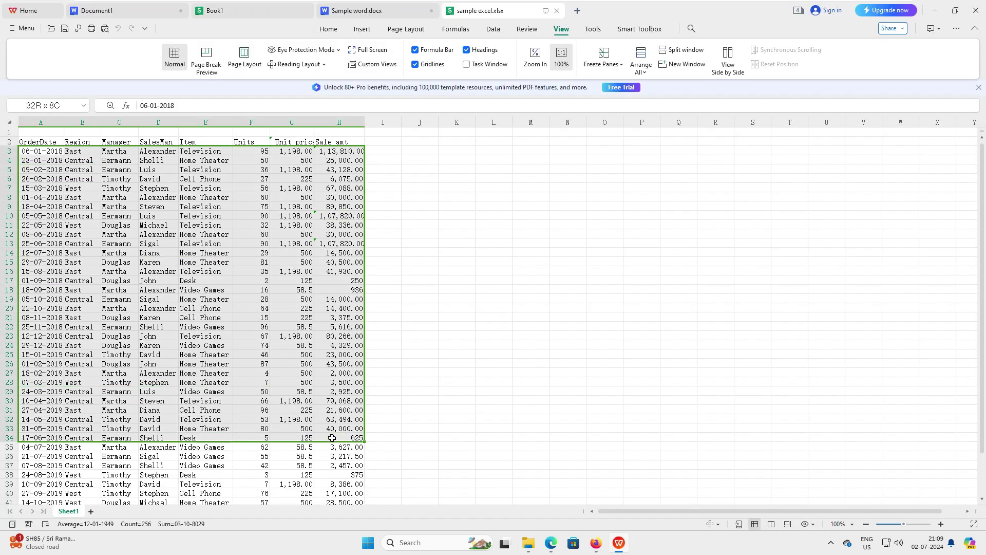
left_click(544, 336)
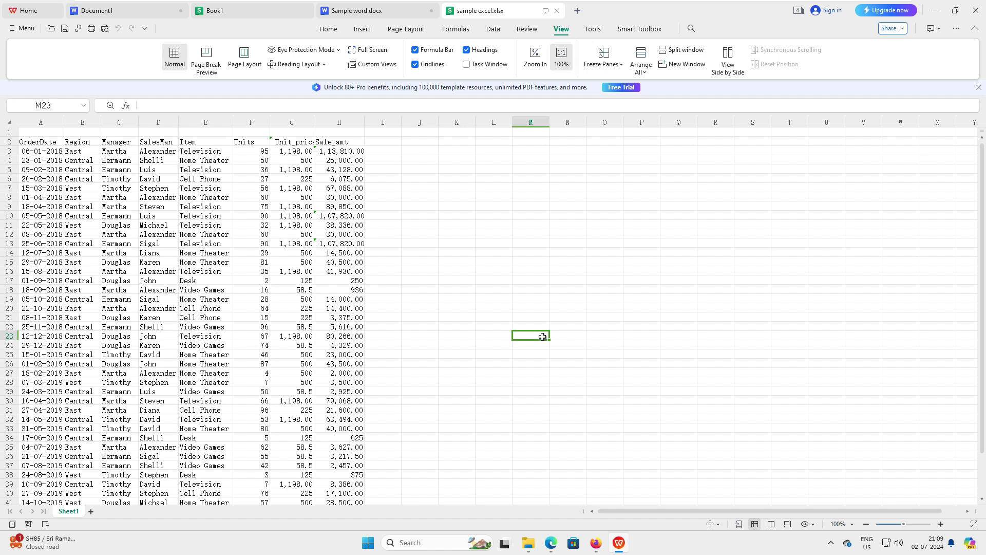
scroll(496, 303, "down", 6)
scroll(496, 303, "up", 6)
scroll(496, 302, "down", 8)
Copy the order date from A45 into A46 and change it to 21-12-2020.
left_click(43, 328)
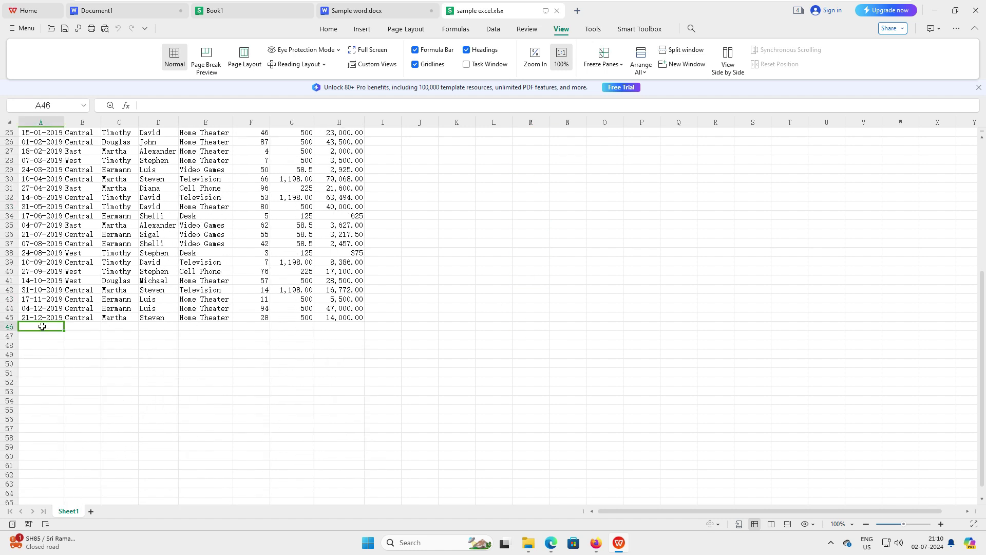
left_click(41, 314)
key("ctrl+c")
left_click(33, 326)
key("ctrl+v")
key("F2")
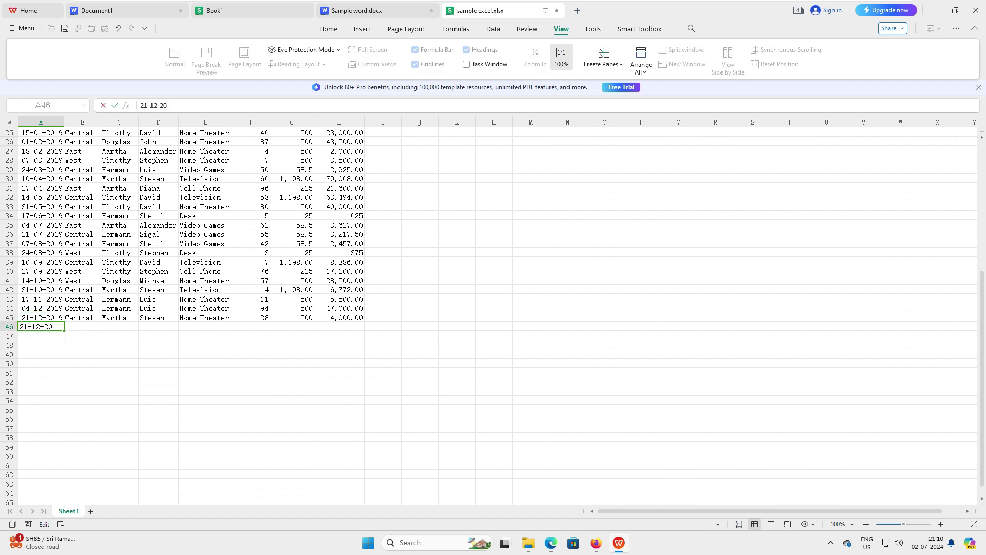
type("20")
left_click(85, 318)
Fill row 47 with the region "North", a manager's first name and a sale amount of 20000.
left_click(76, 332)
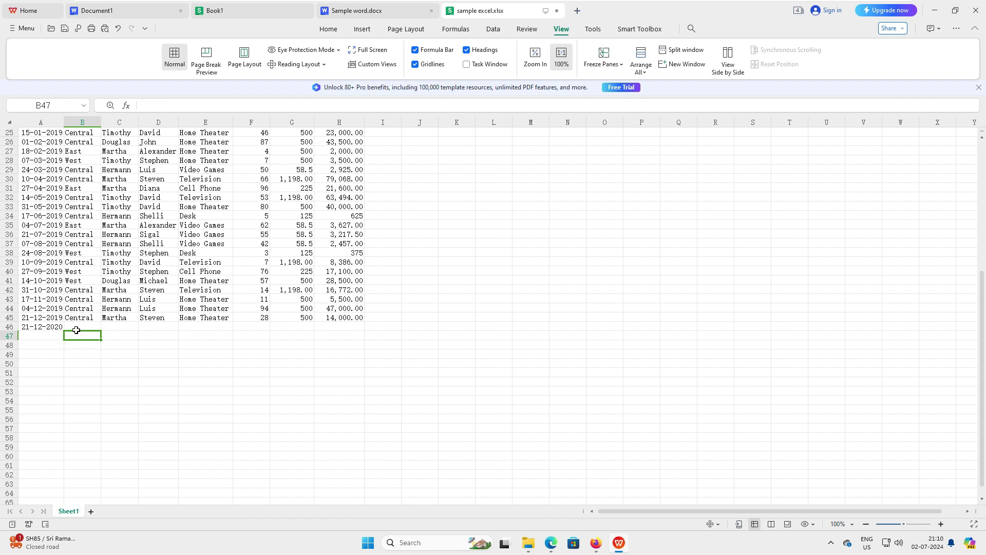
type("North")
key("Tab")
type("paul")
left_click(338, 334)
type("20000")
Save the sample excel workbook and dismiss the WPS Pro upgrade offer.
scroll(347, 313, "up", 8)
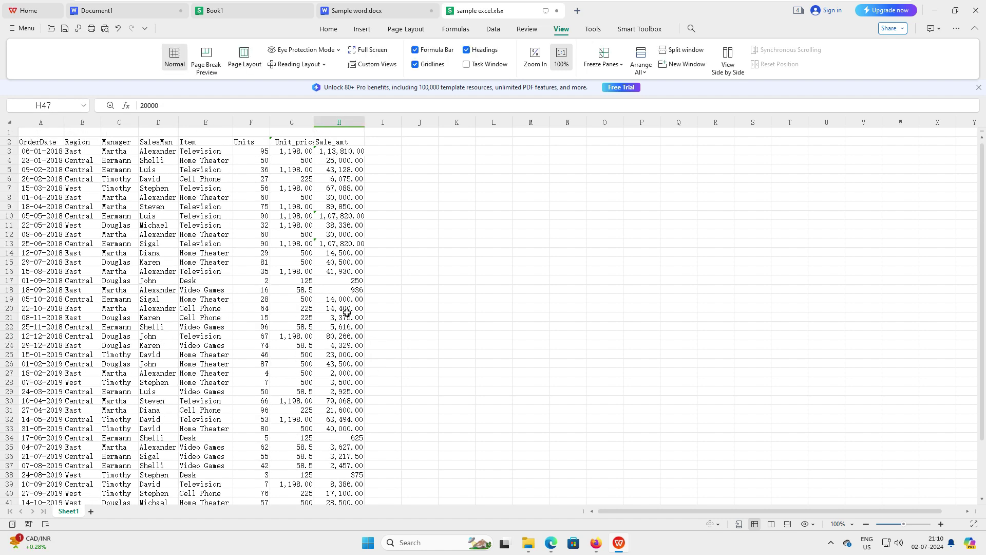
left_click(65, 30)
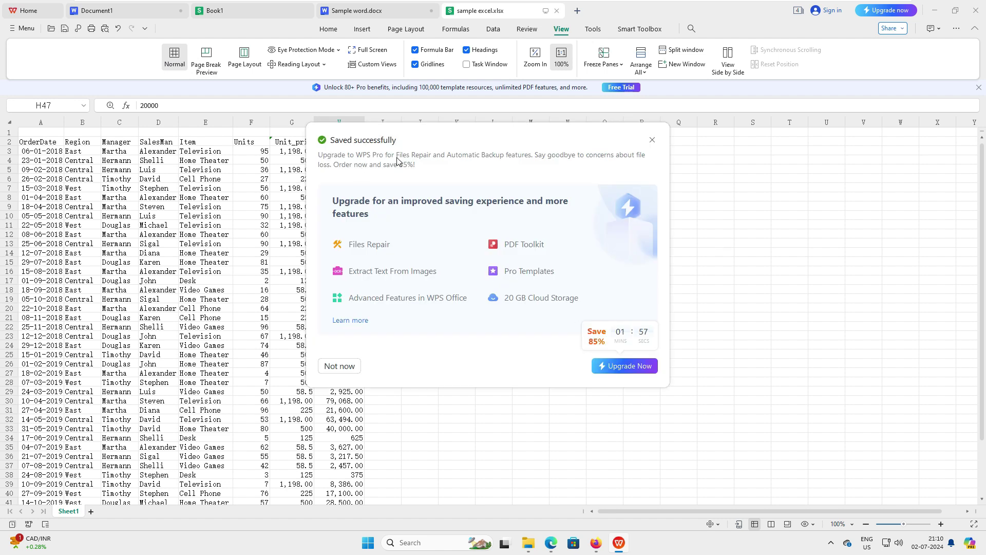
left_click(653, 141)
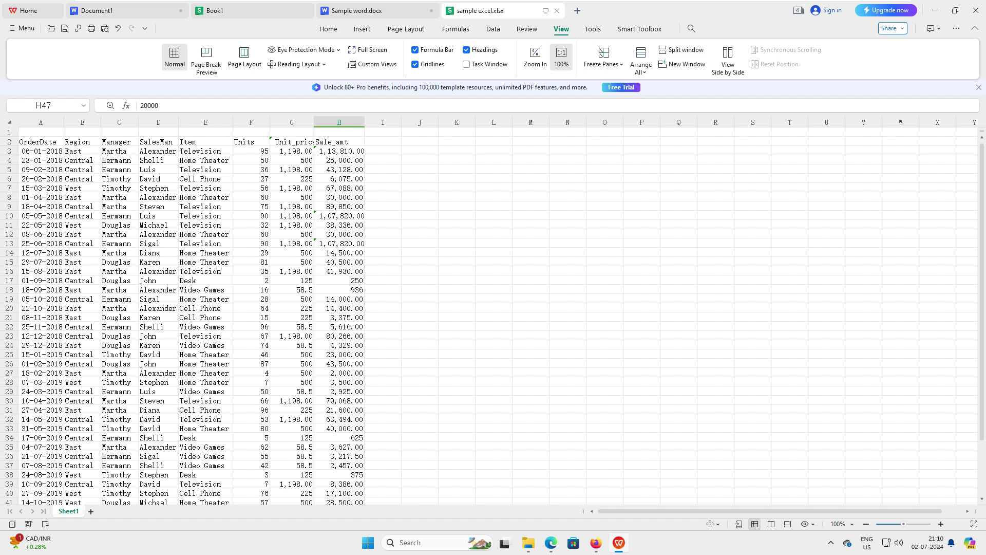
Enter the formula =SUBTOTAL(1, A2: A4) in cell K10 and select its text for checking.
left_click(422, 216)
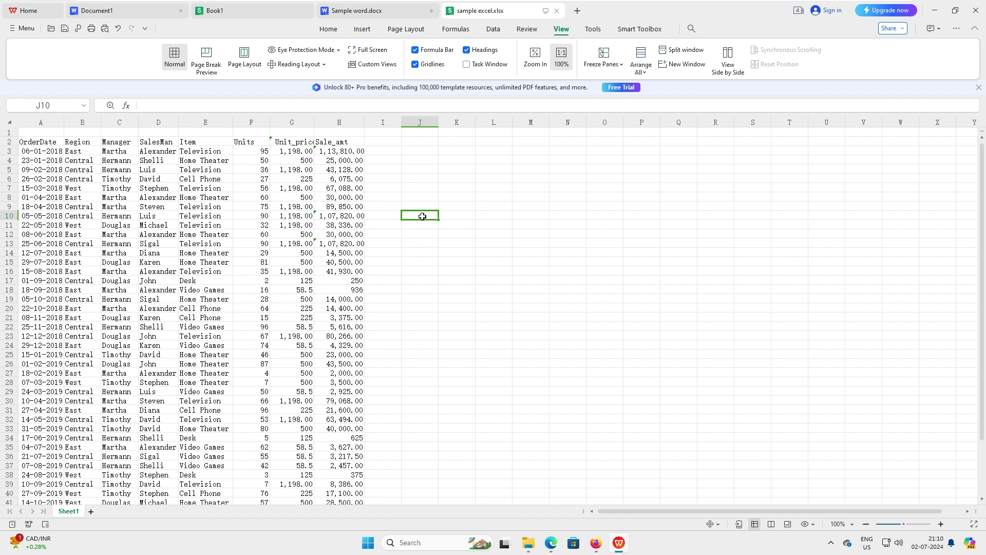
left_click(454, 216)
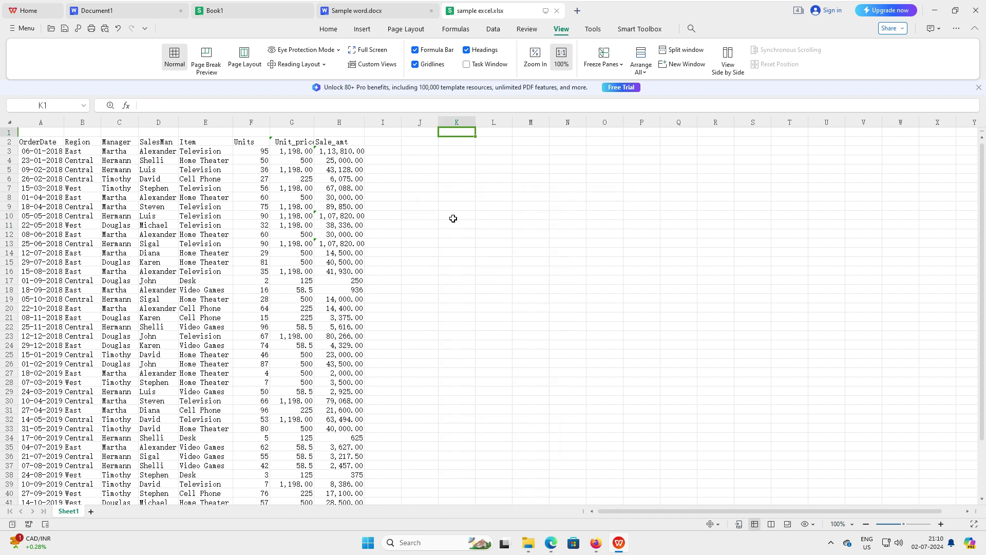
double_click(451, 216)
key("ctrl+v")
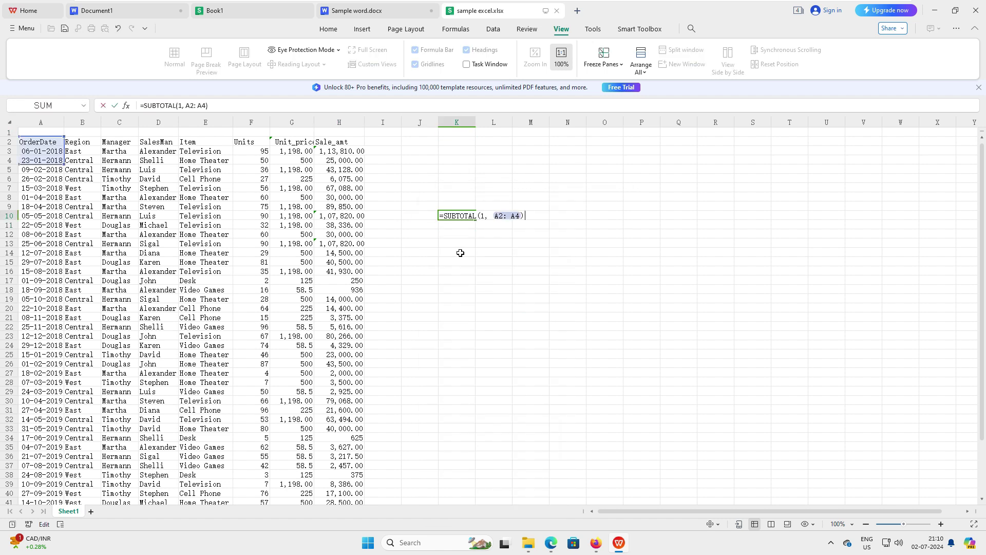
left_click(460, 253)
left_click(450, 212)
left_click_drag(226, 105, 140, 105)
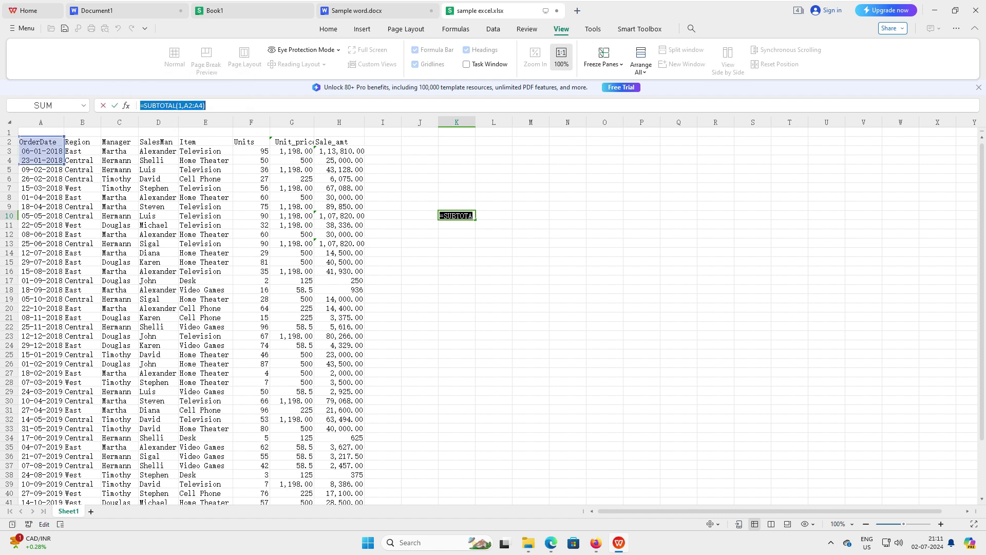
Enter =REPLACE(A15,1,1,"B") in cell K12.
key("ctrl+z")
key("ctrl+z")
key("ctrl+z")
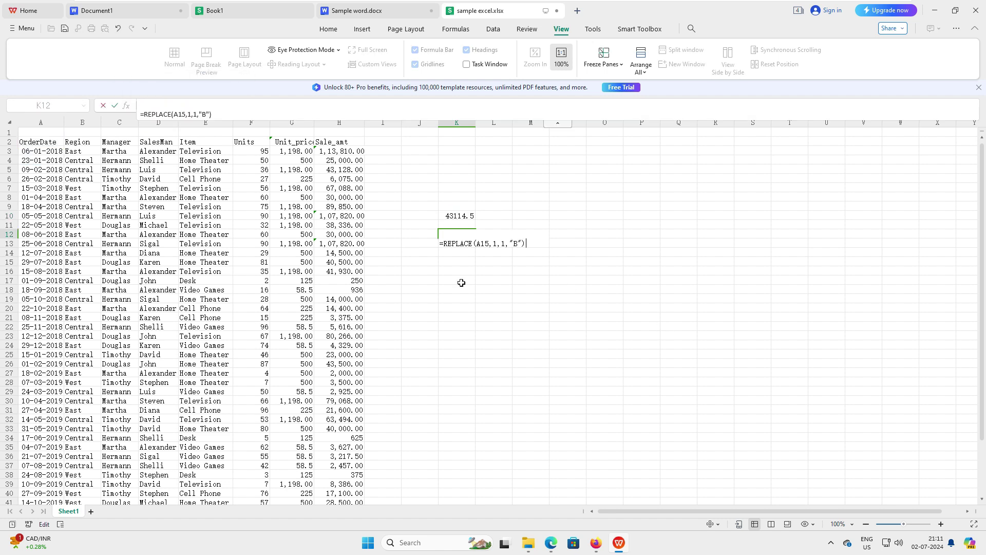
left_click(461, 255)
left_click(465, 270)
left_click(460, 243)
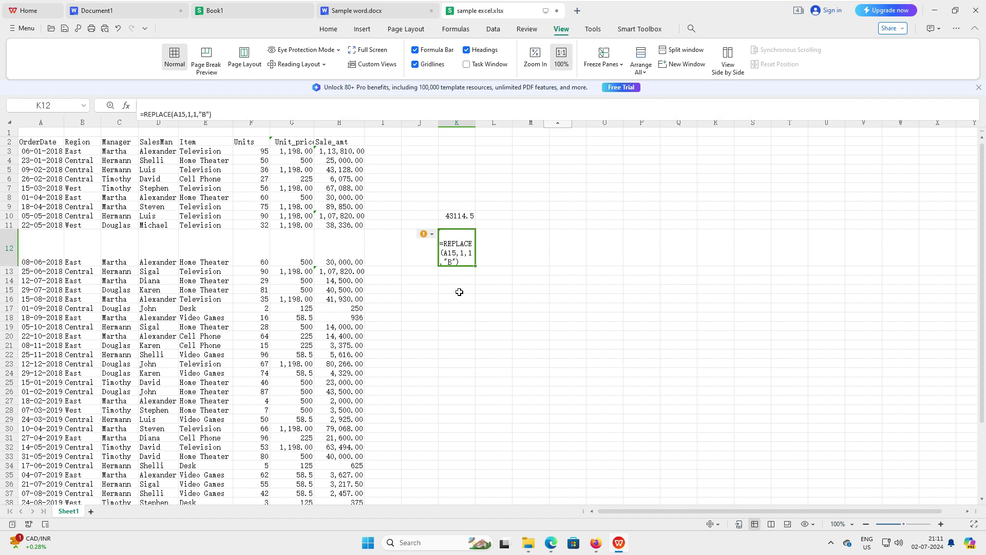
Add the line "Add something here" below the last paragraph of Sample word.docx and save the document.
left_click(360, 20)
scroll(488, 306, "down", 5)
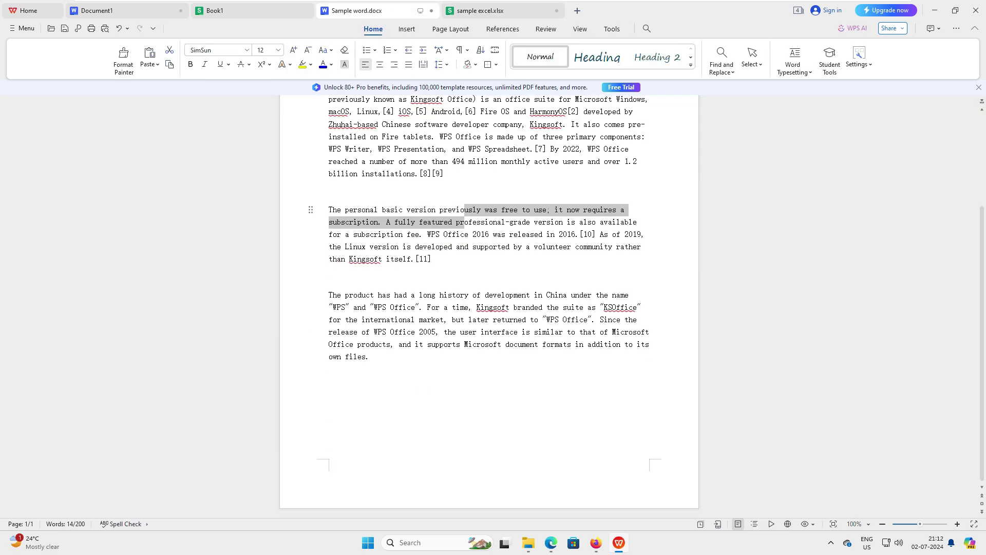
left_click(368, 356)
key("Return")
key("Return")
type("Add something here")
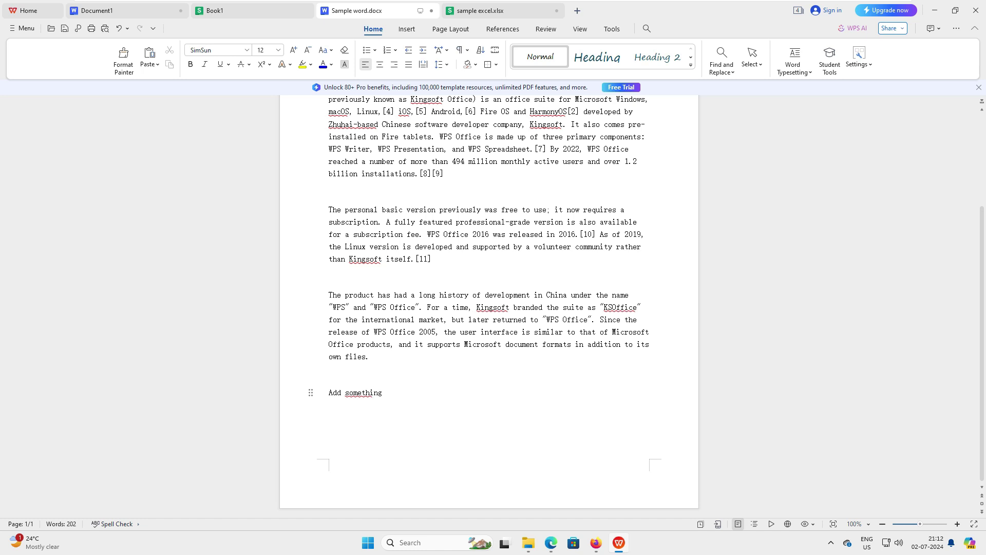
left_click(77, 28)
left_click(672, 148)
Review the Save As file types for Sample word.docx, choose Microsoft Word Document (*.docx), and cancel without saving a copy.
left_click(23, 28)
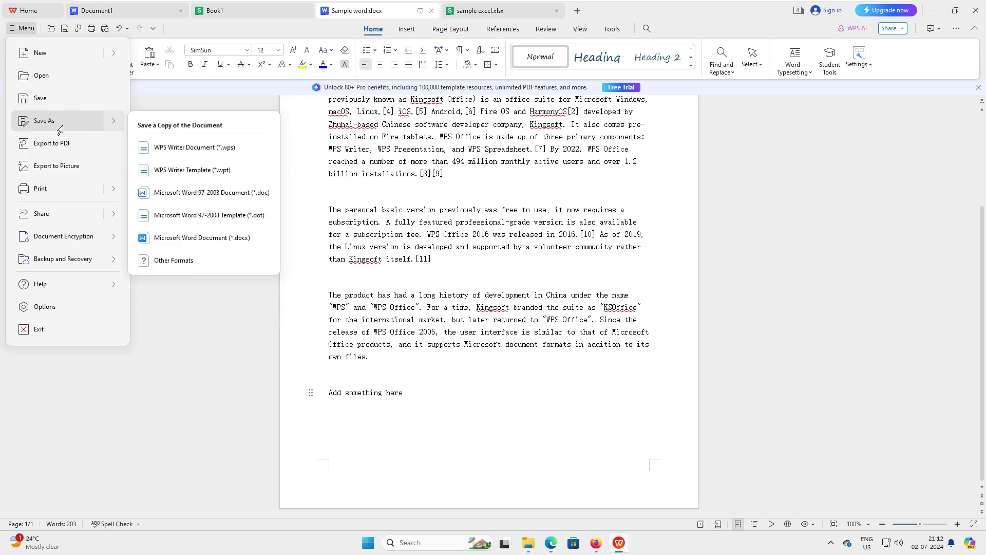
left_click(61, 126)
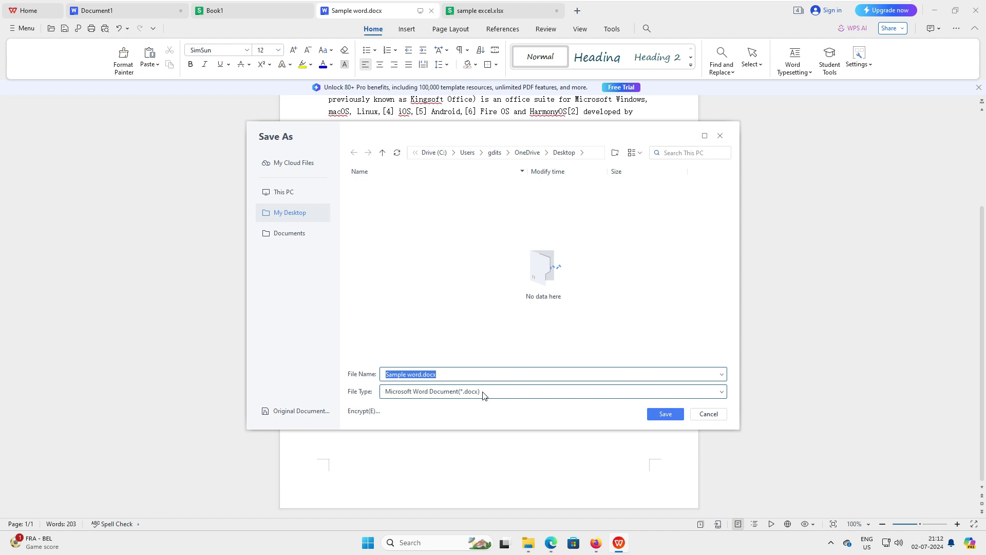
left_click(571, 394)
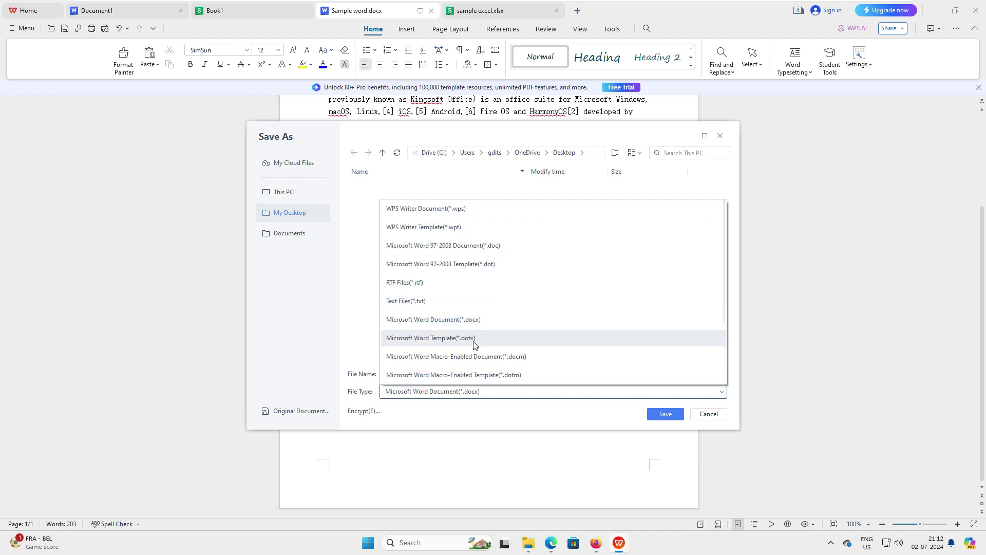
left_click(474, 320)
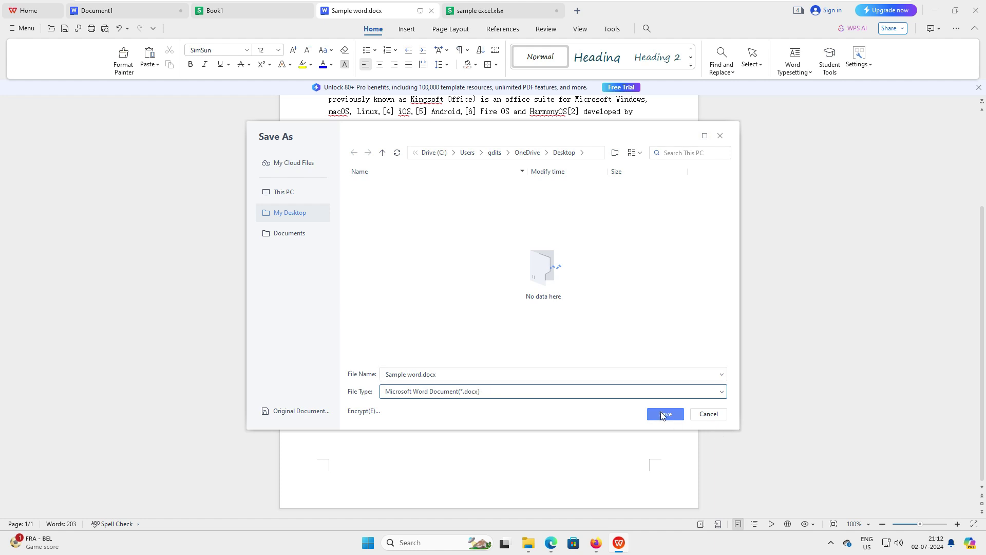
left_click(714, 414)
Check the default Save As file type for the sample excel.xlsx workbook and cancel without saving a copy.
left_click(473, 12)
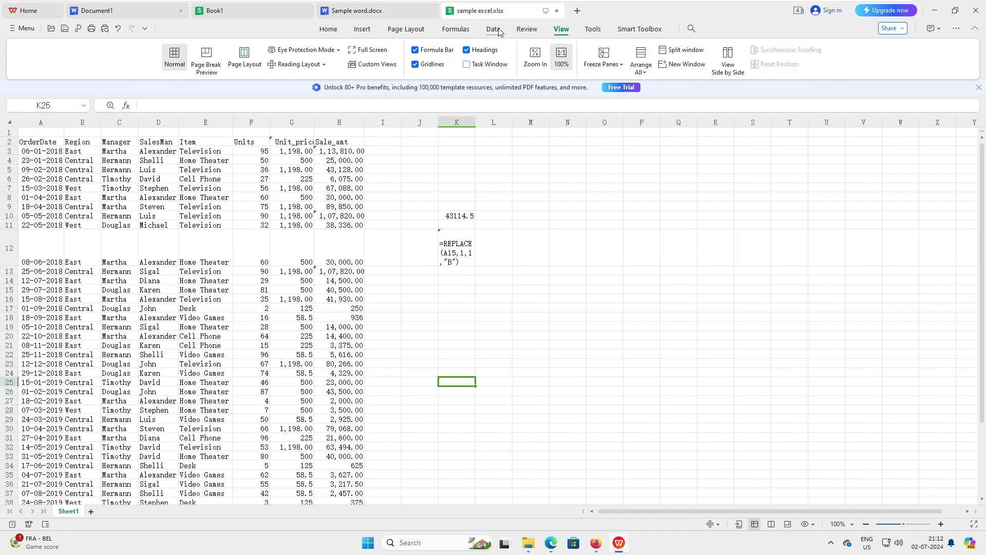
left_click(23, 29)
left_click(45, 120)
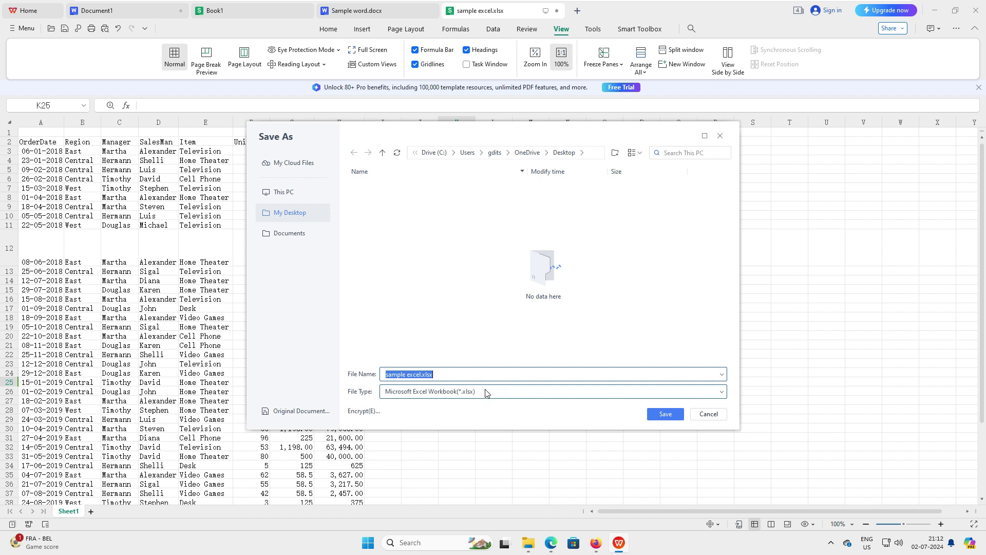
left_click(709, 412)
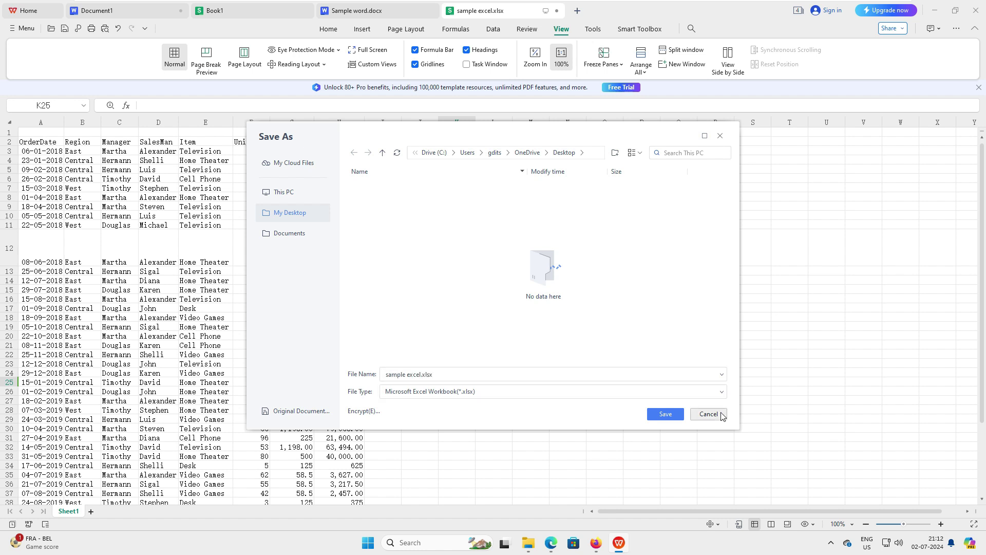
Try Dark Mode on the sample excel.xlsx sheet and switch its display to Eye Protection Mode.
left_click(815, 527)
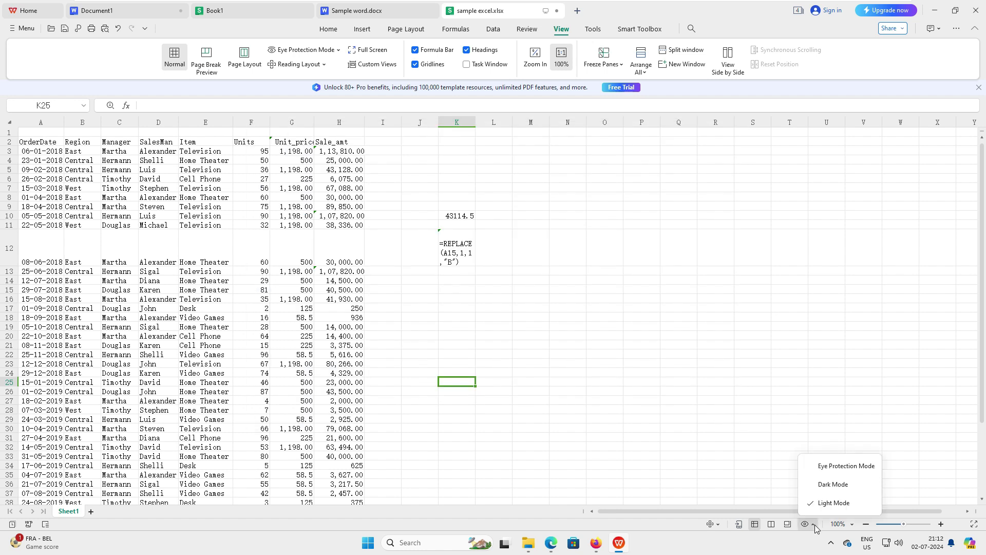
left_click(843, 485)
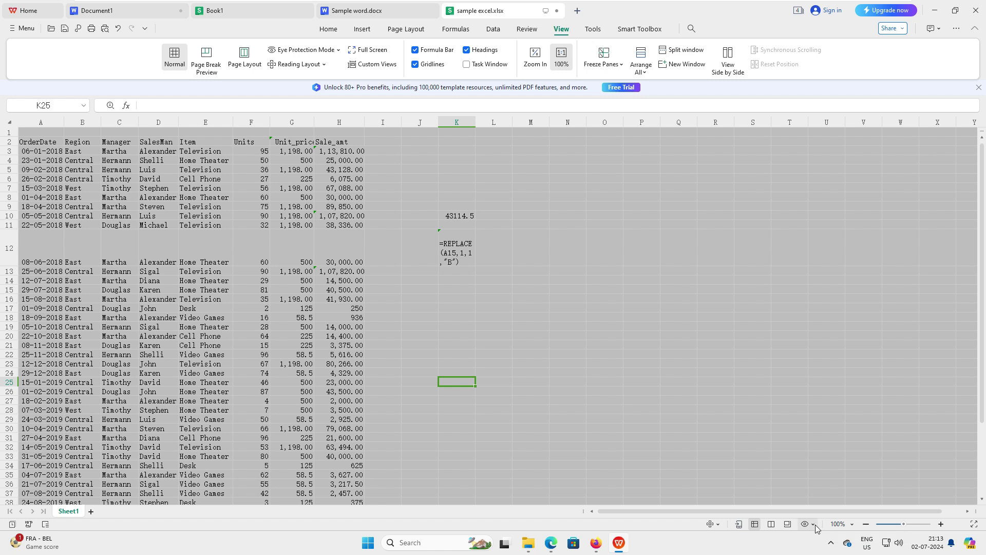
left_click(815, 526)
left_click(834, 468)
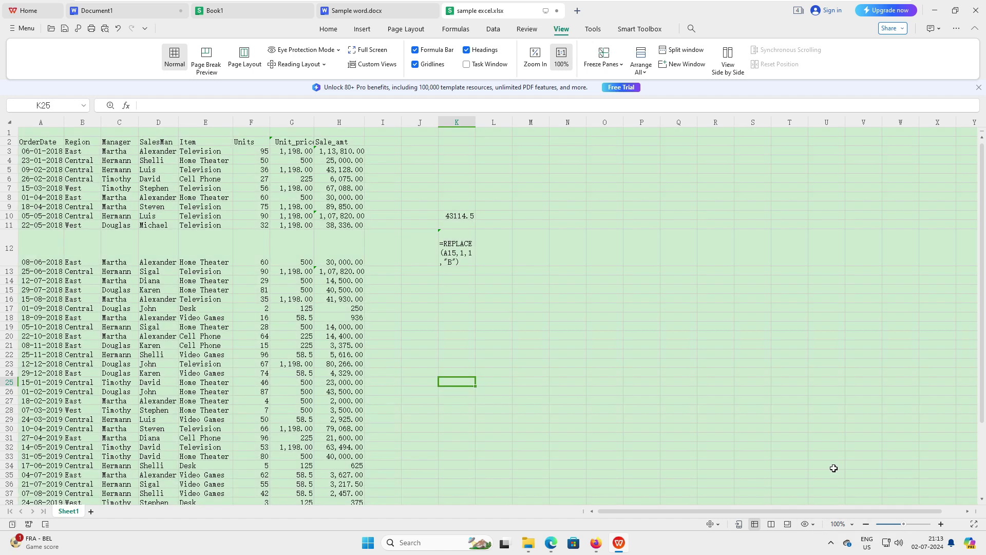
left_click(590, 299)
left_click(813, 524)
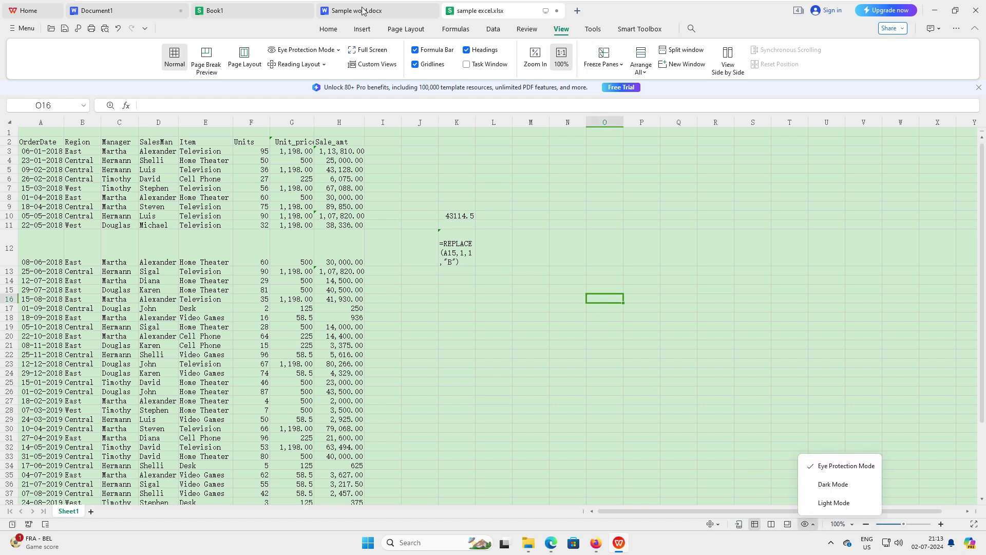
left_click(653, 355)
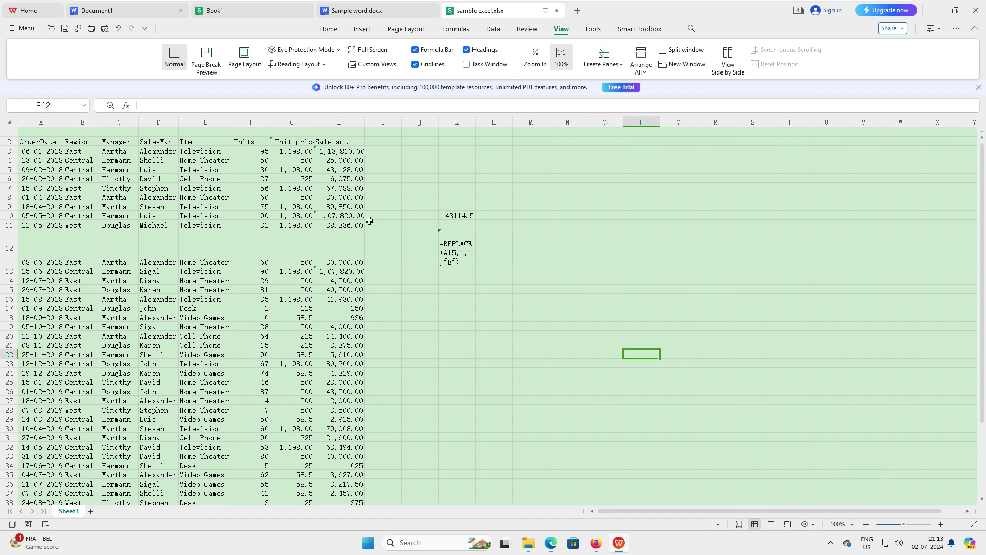
Switch to Word online in Edge and open the edited Sample word.docx from this device, uploading it to OneDrive.
left_click(554, 549)
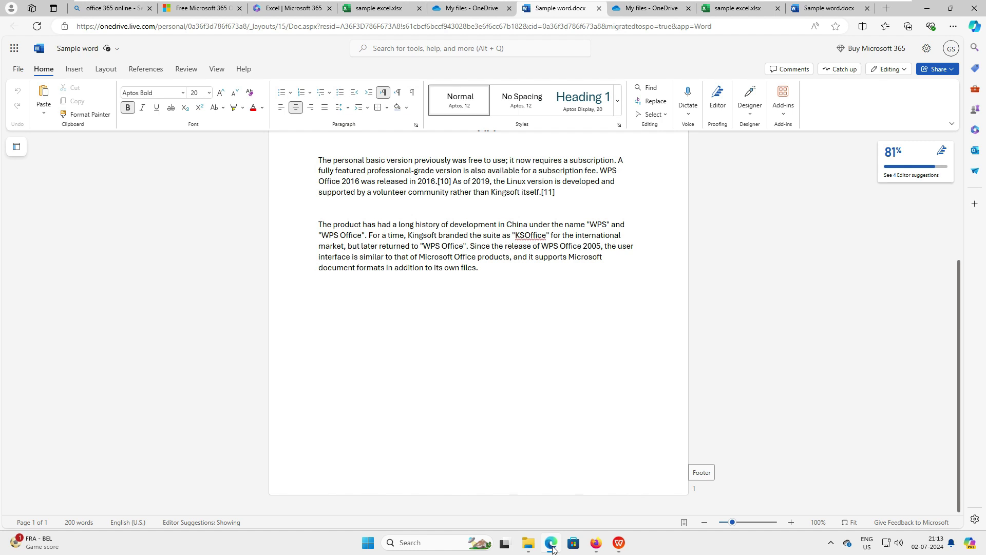
scroll(432, 407, "up", 4)
left_click(17, 69)
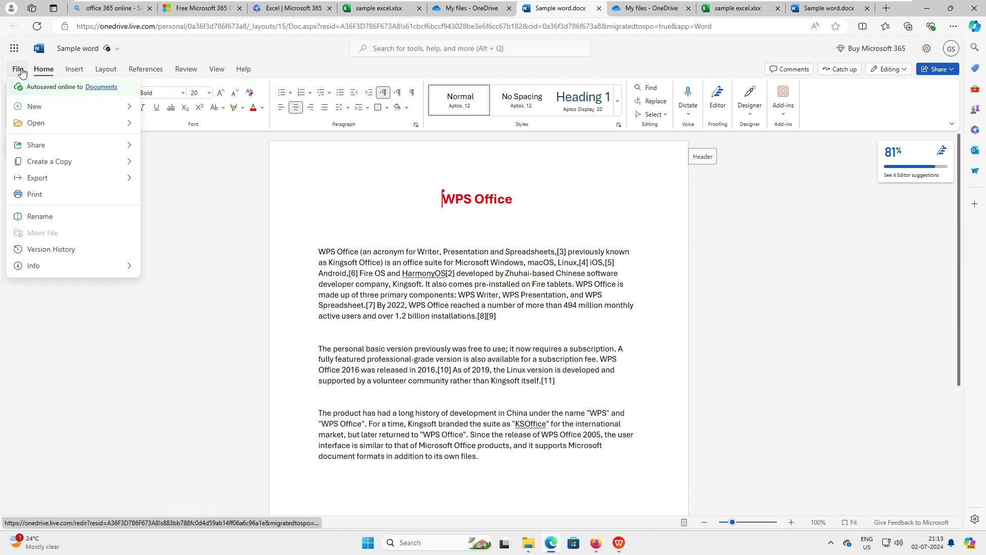
mouse_move(47, 129)
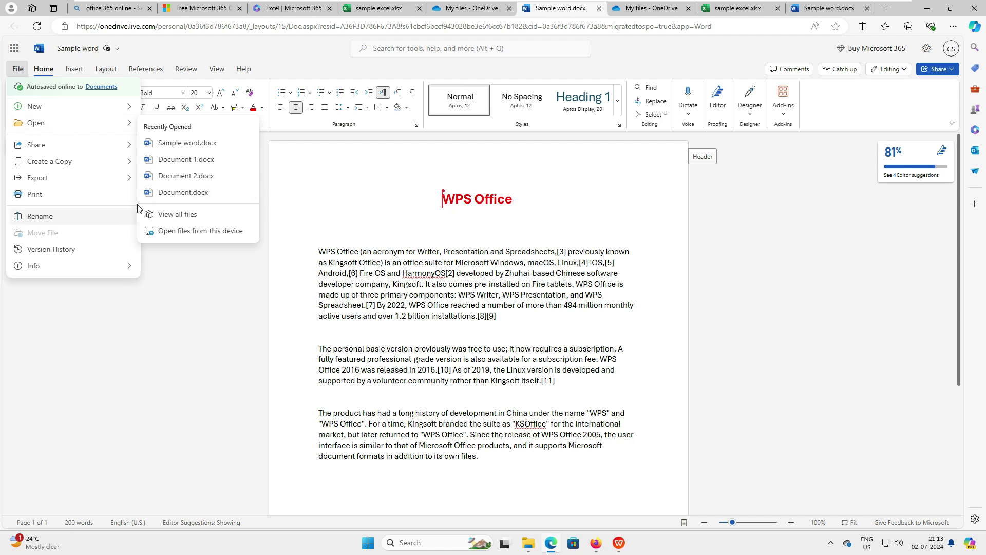
left_click(191, 231)
left_click(121, 97)
left_click(403, 257)
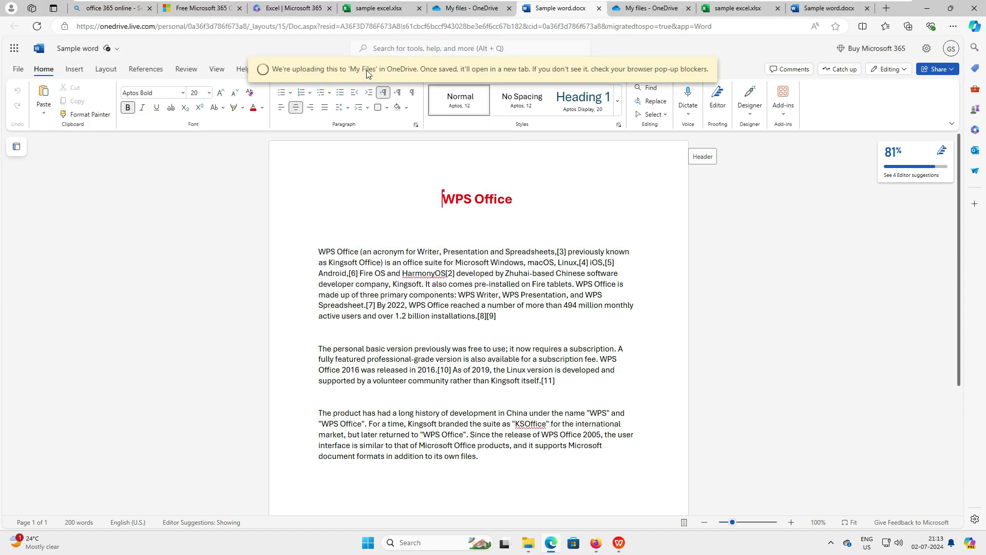
Dismiss the blocked pop-up notice, then open the uploaded Sample word 1.docx from OneDrive and check its added last line.
left_click(769, 27)
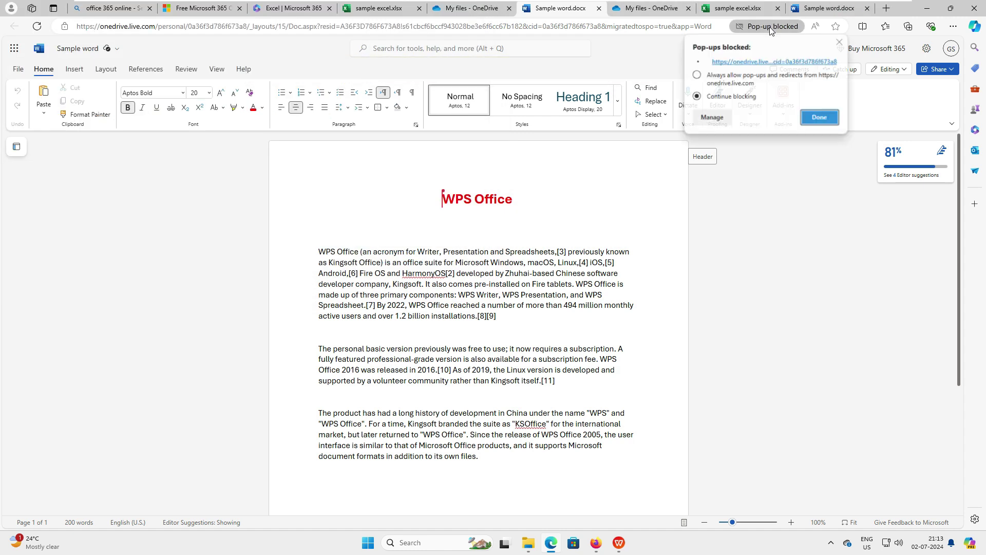
left_click(805, 120)
key("ctrl+shift+Tab")
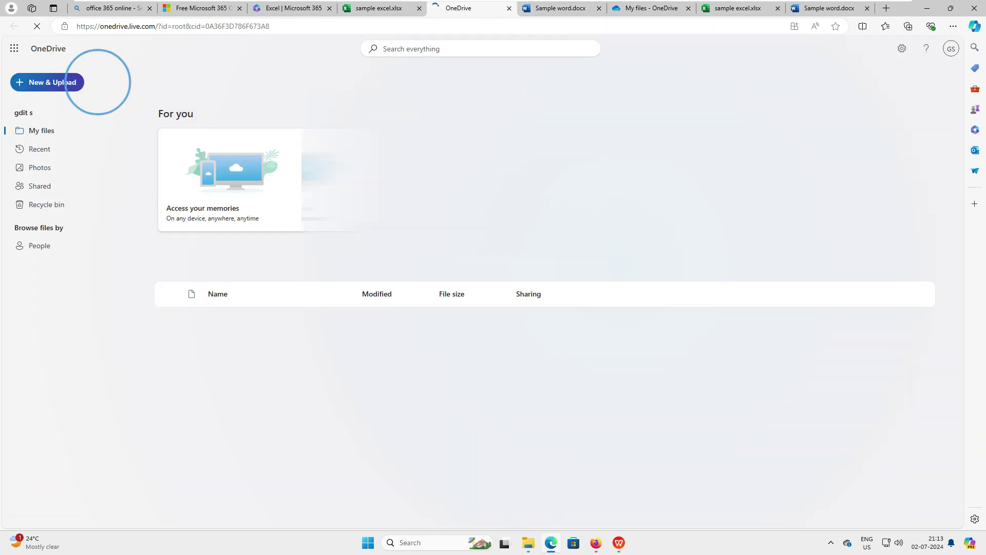
scroll(352, 279, "down", 5)
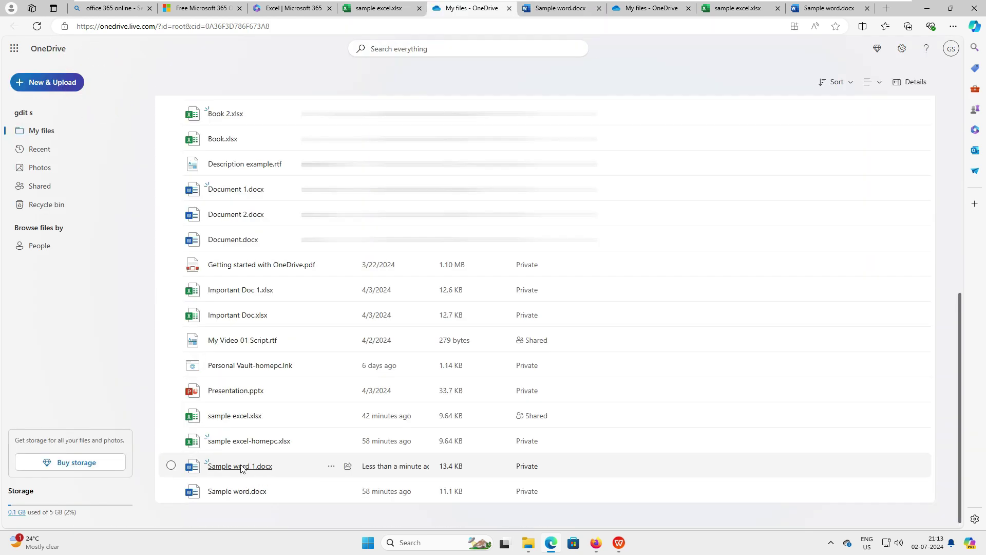
left_click(250, 467)
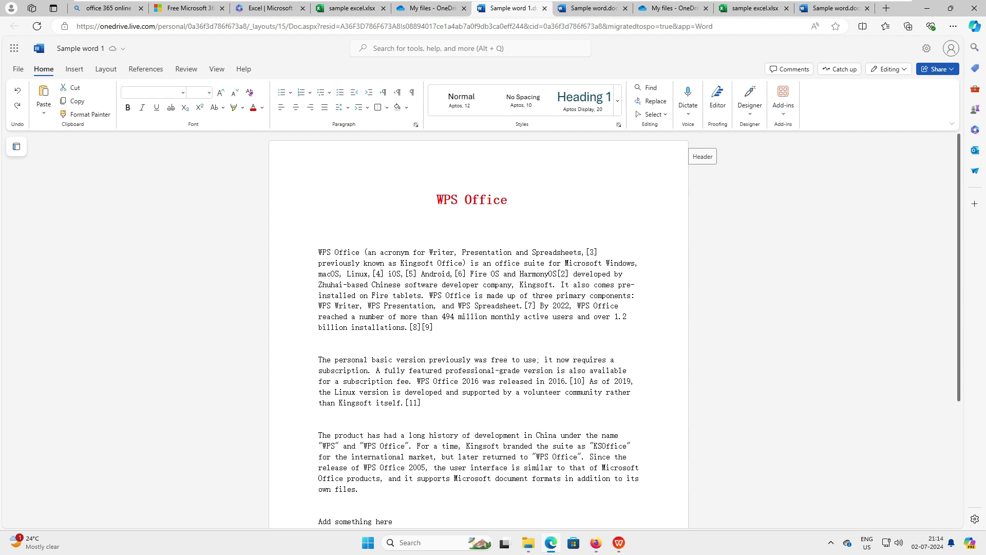
scroll(427, 493, "down", 3)
left_click(307, 369)
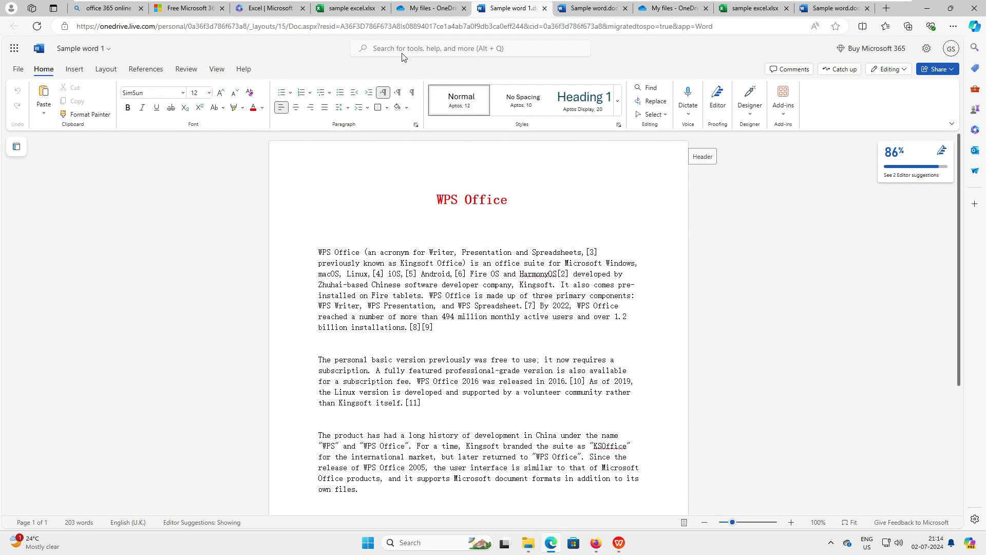
Open the edited sample excel.xlsx from this device in Excel online and select the cells from column A to H in row 47.
left_click(343, 9)
scroll(313, 248, "down", 5)
scroll(315, 248, "up", 5)
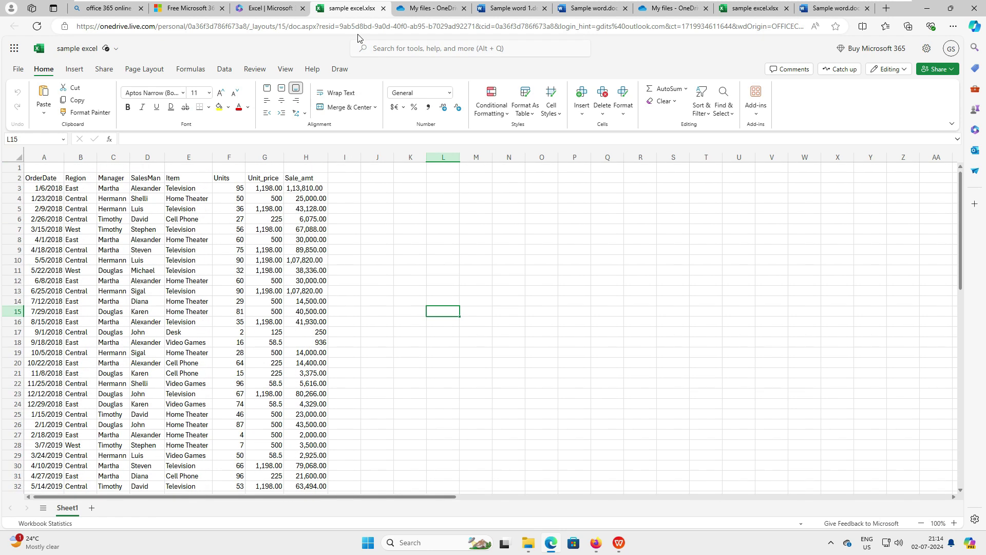
left_click(752, 8)
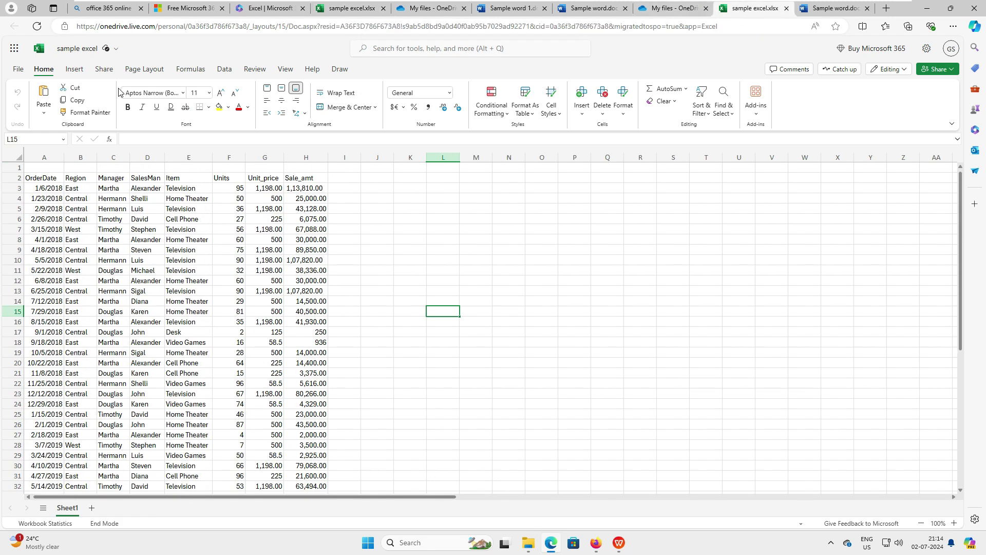
left_click(18, 69)
mouse_move(75, 164)
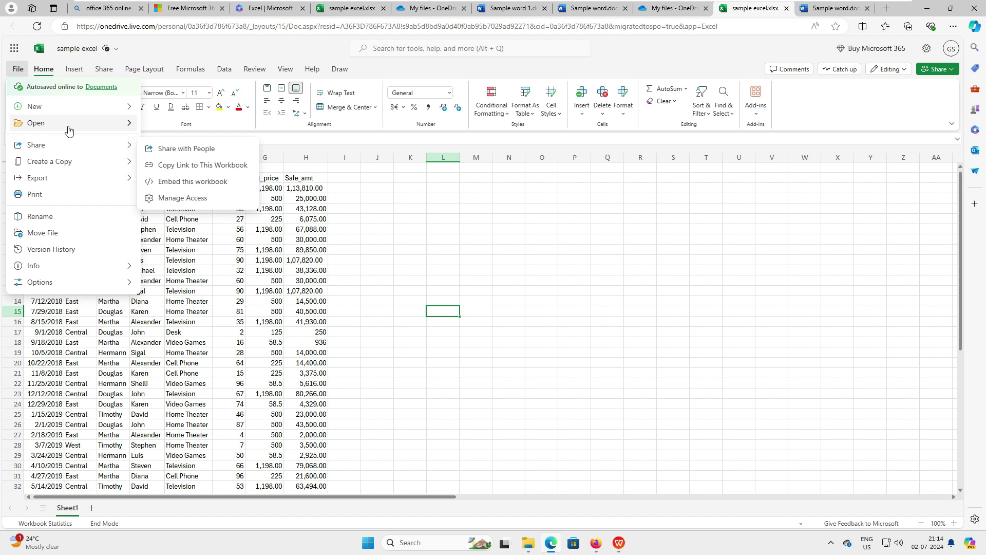
left_click(198, 297)
left_click(135, 99)
left_click(406, 260)
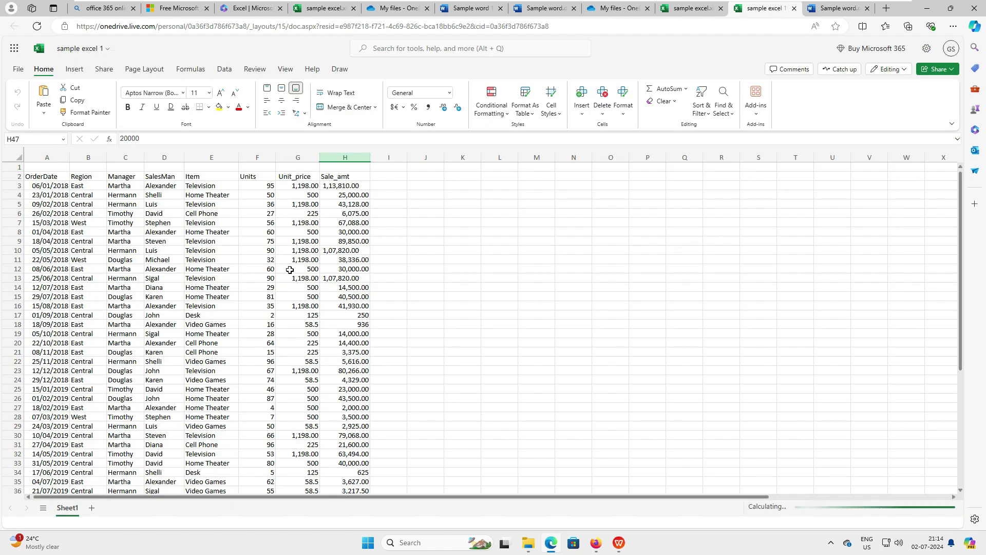
left_click_drag(59, 304, 335, 305)
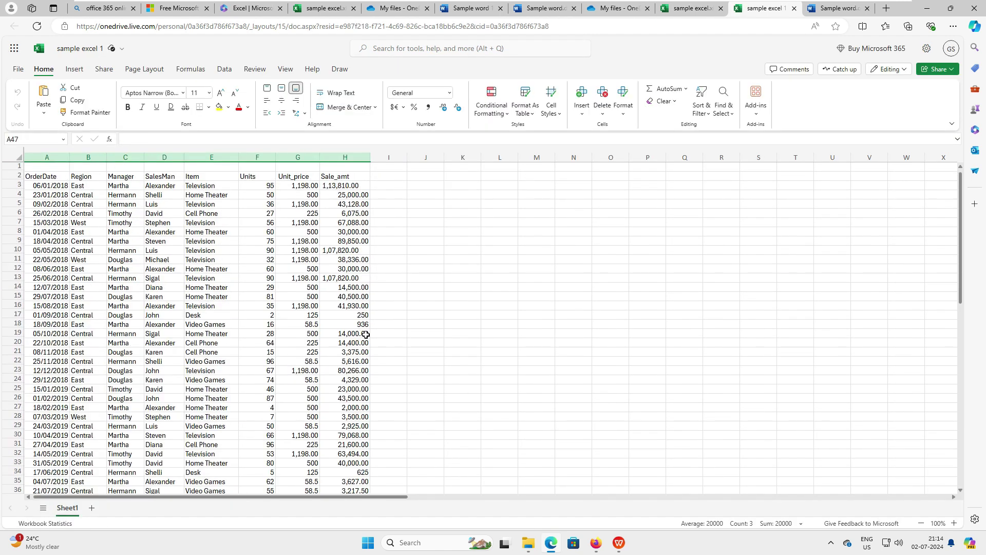